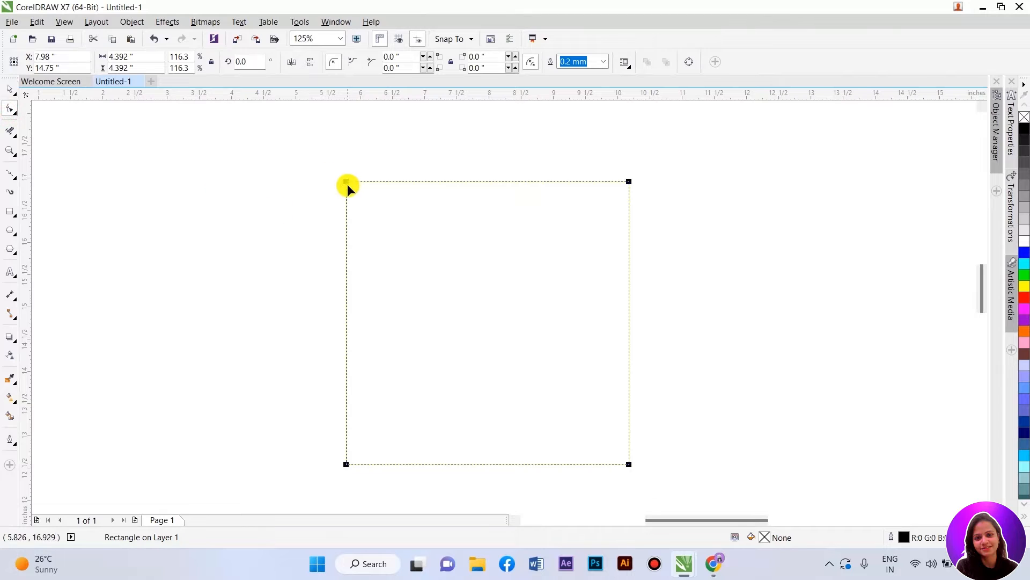
Step: Round the rectangle's corners to 0.6 inch by dragging a corner node
{"action": "left_click_drag", "start_coordinate": [345, 182], "coordinate": [332, 219]}
{"action": "key", "text": "space"}
{"action": "left_click", "coordinate": [704, 245]}
{"action": "left_click", "coordinate": [529, 268]}
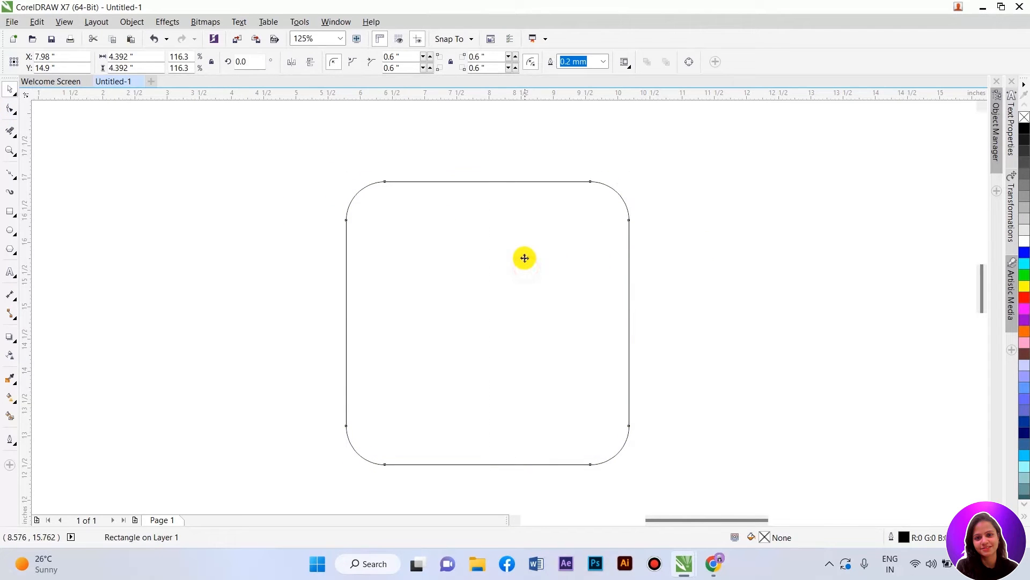
Step: Fill the rounded square with dark blue (#1600DC) and remove its outline
{"action": "left_click", "coordinate": [1025, 256]}
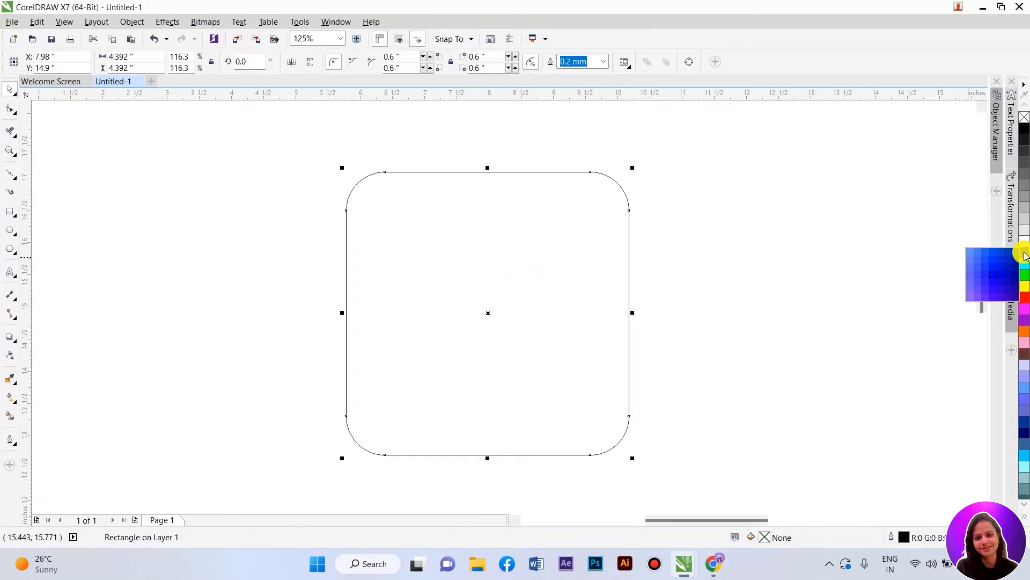
{"action": "left_click", "coordinate": [1026, 256]}
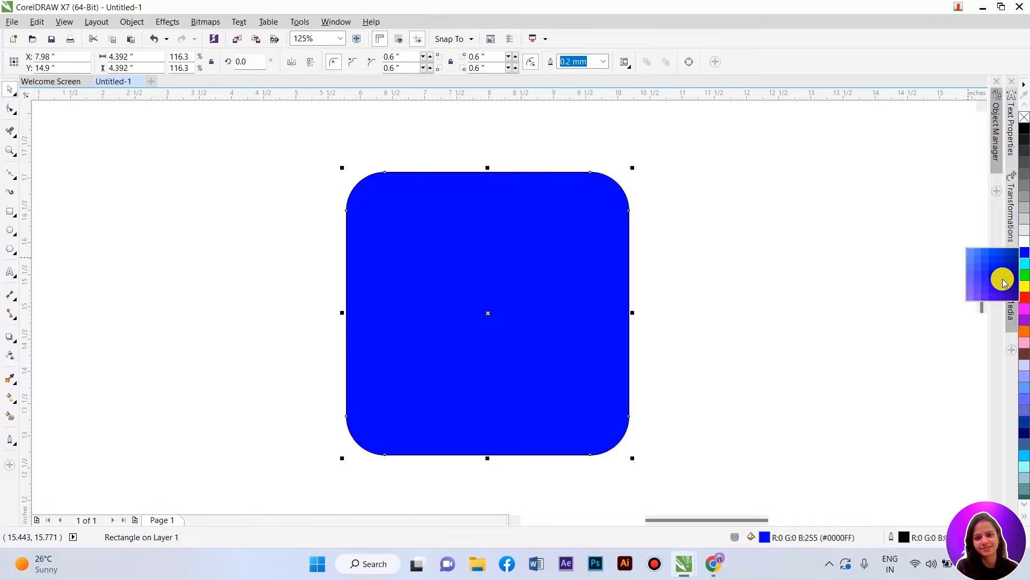
{"action": "left_click", "coordinate": [1004, 280]}
{"action": "right_click", "coordinate": [1025, 117]}
{"action": "left_click", "coordinate": [893, 166]}
{"action": "left_click", "coordinate": [564, 252]}
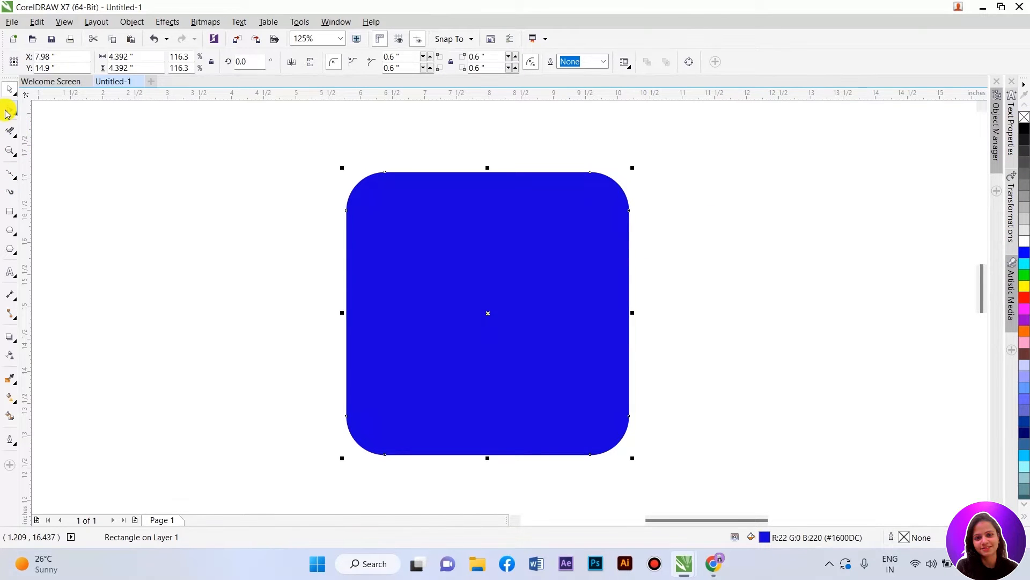
Step: Convert the rounded square to curves
{"action": "key", "text": "ctrl+q"}
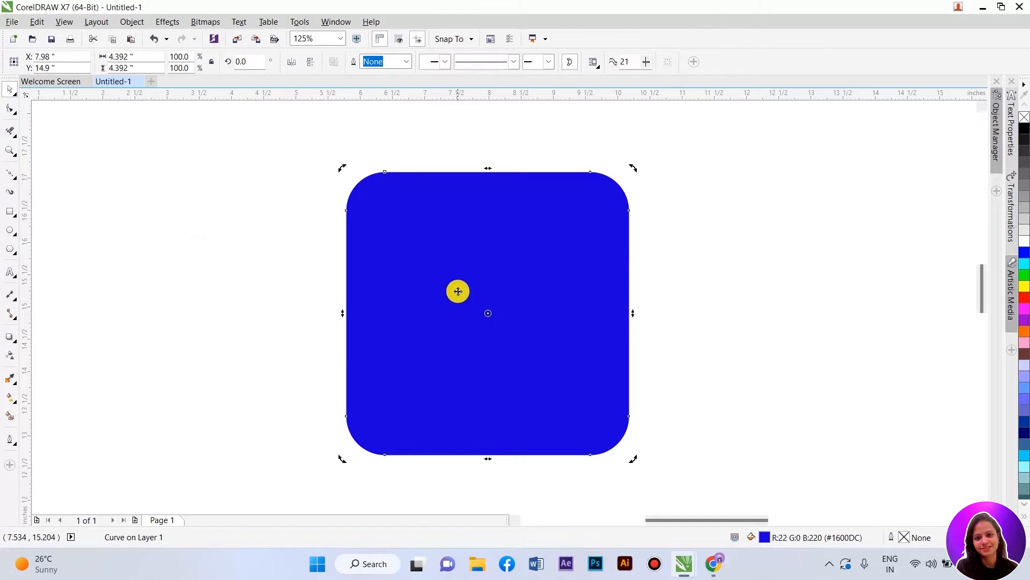
{"action": "key", "text": "ctrl+z"}
{"action": "left_click", "coordinate": [662, 281]}
{"action": "left_click", "coordinate": [548, 263]}
{"action": "left_click", "coordinate": [129, 26]}
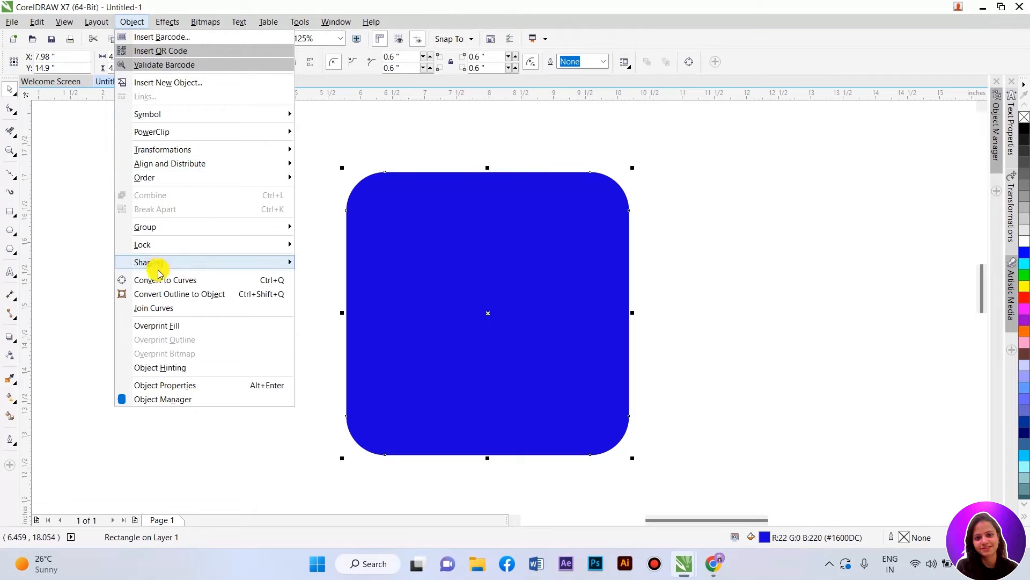
{"action": "left_click", "coordinate": [189, 285]}
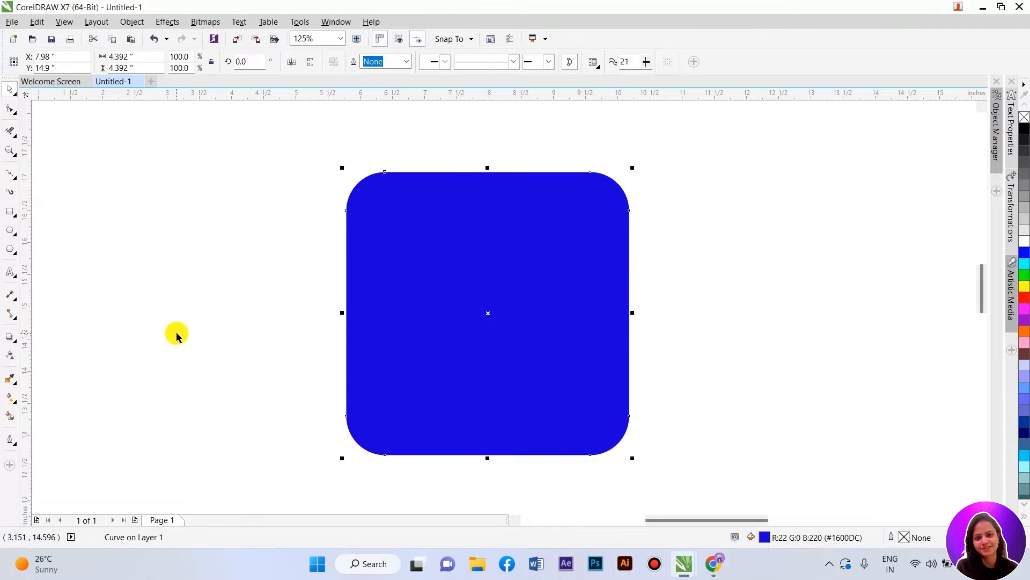
Step: Apply a Mesh Fill to the square and color its selected upper nodes dark blue (#001E9A)
{"action": "left_click", "coordinate": [8, 111]}
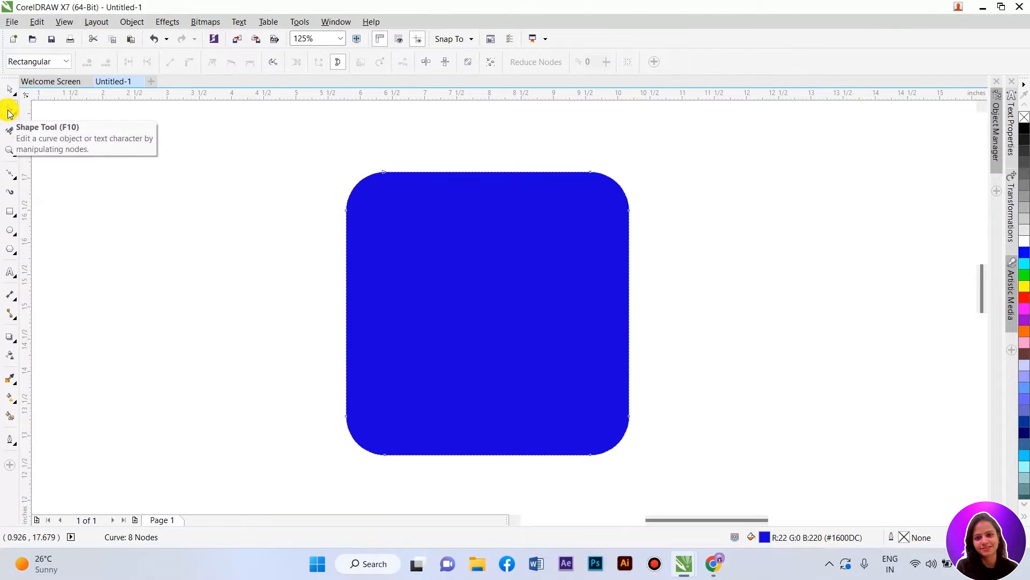
{"action": "left_click", "coordinate": [16, 407]}
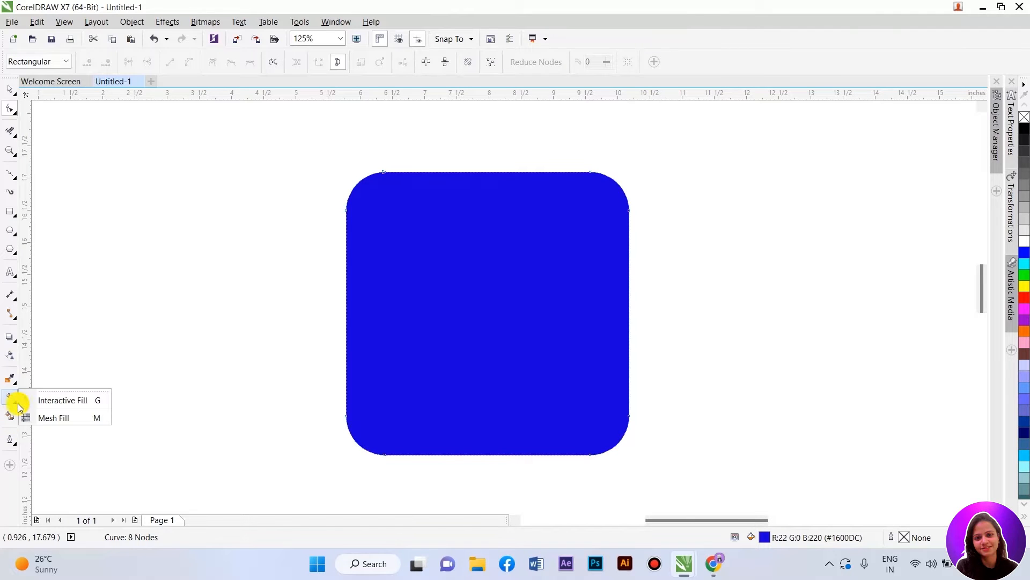
{"action": "left_click", "coordinate": [57, 419]}
{"action": "mouse_move", "coordinate": [323, 200]}
{"action": "left_mouse_down"}
{"action": "mouse_move", "coordinate": [348, 168]}
{"action": "mouse_move", "coordinate": [385, 154]}
{"action": "mouse_move", "coordinate": [475, 153]}
{"action": "mouse_move", "coordinate": [614, 184]}
{"action": "mouse_move", "coordinate": [566, 172]}
{"action": "mouse_move", "coordinate": [589, 146]}
{"action": "left_mouse_up"}
{"action": "mouse_move", "coordinate": [663, 201]}
{"action": "left_mouse_down"}
{"action": "mouse_move", "coordinate": [675, 271]}
{"action": "mouse_move", "coordinate": [669, 335]}
{"action": "left_mouse_up"}
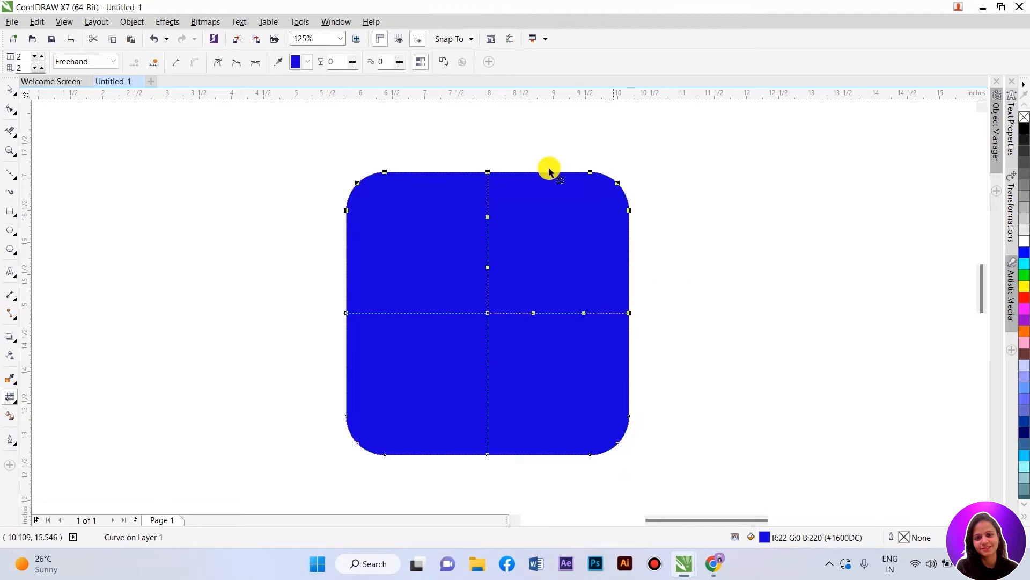
{"action": "left_click", "coordinate": [1026, 246]}
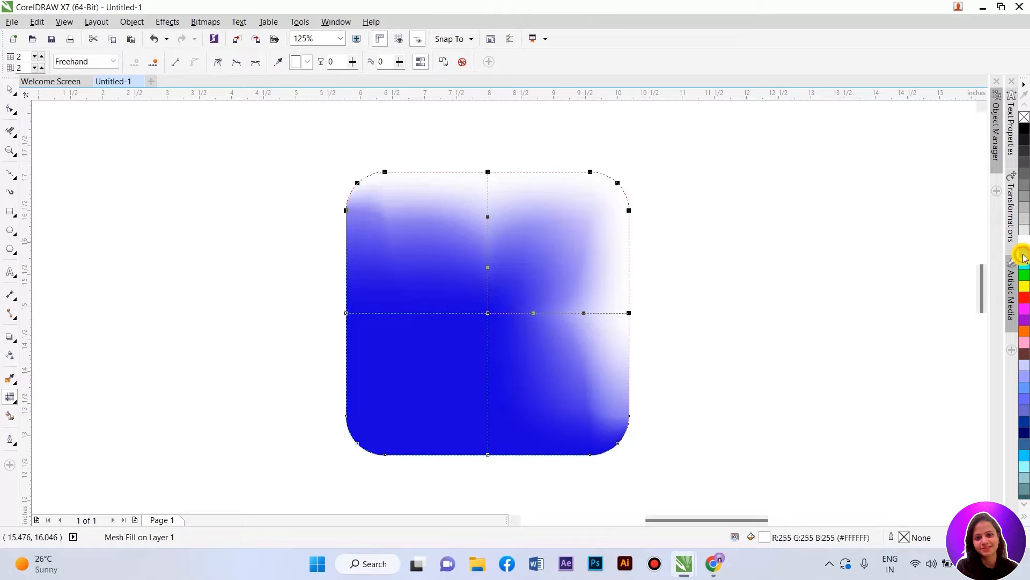
{"action": "left_click", "coordinate": [1025, 257]}
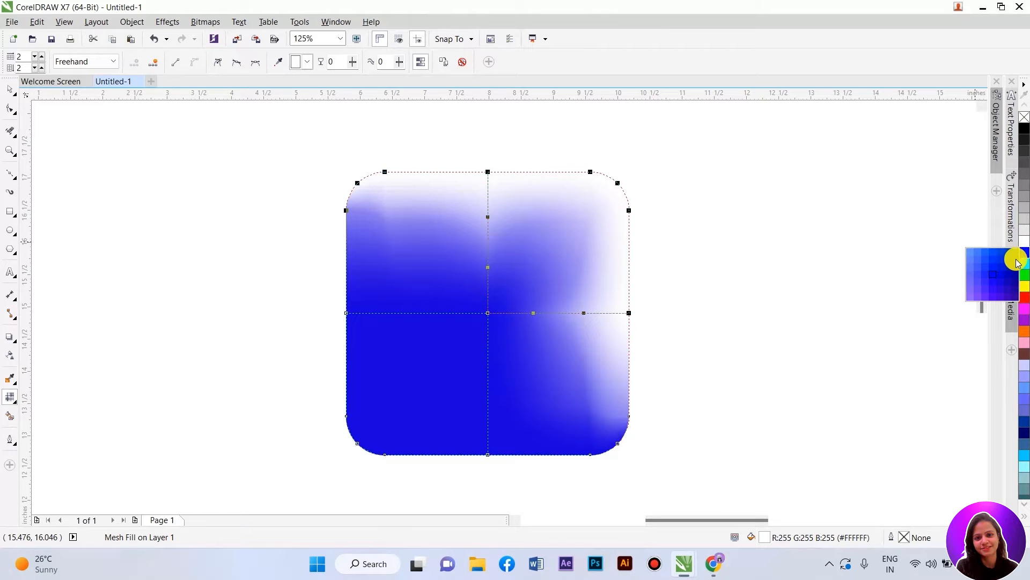
{"action": "left_click", "coordinate": [1017, 261]}
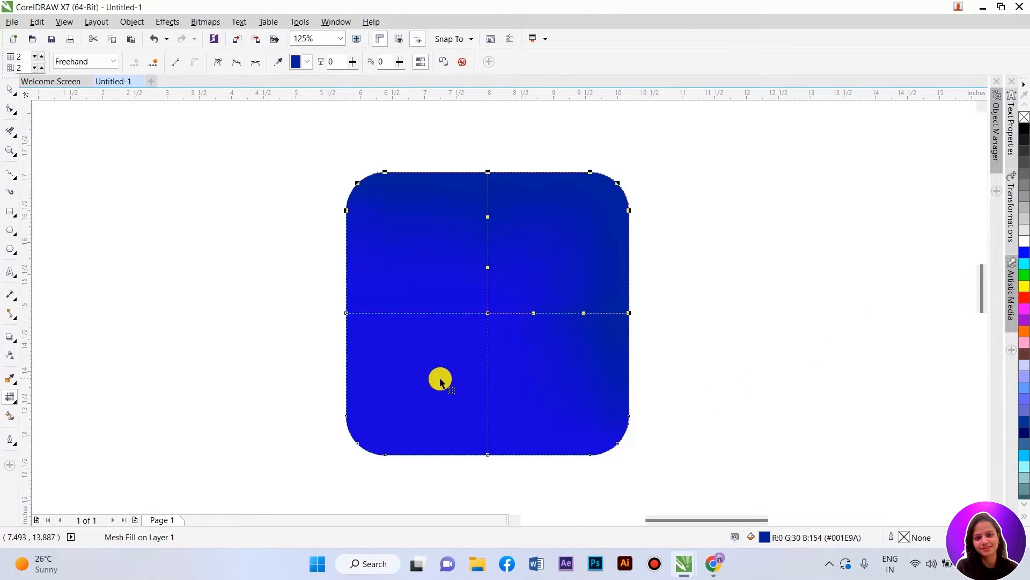
Step: Select the lower and left mesh nodes and color them navy blue (#00009A)
{"action": "mouse_move", "coordinate": [380, 389]}
{"action": "left_mouse_down"}
{"action": "mouse_move", "coordinate": [433, 406]}
{"action": "mouse_move", "coordinate": [505, 399]}
{"action": "mouse_move", "coordinate": [549, 383]}
{"action": "mouse_move", "coordinate": [592, 343]}
{"action": "mouse_move", "coordinate": [676, 367]}
{"action": "mouse_move", "coordinate": [687, 461]}
{"action": "left_mouse_up"}
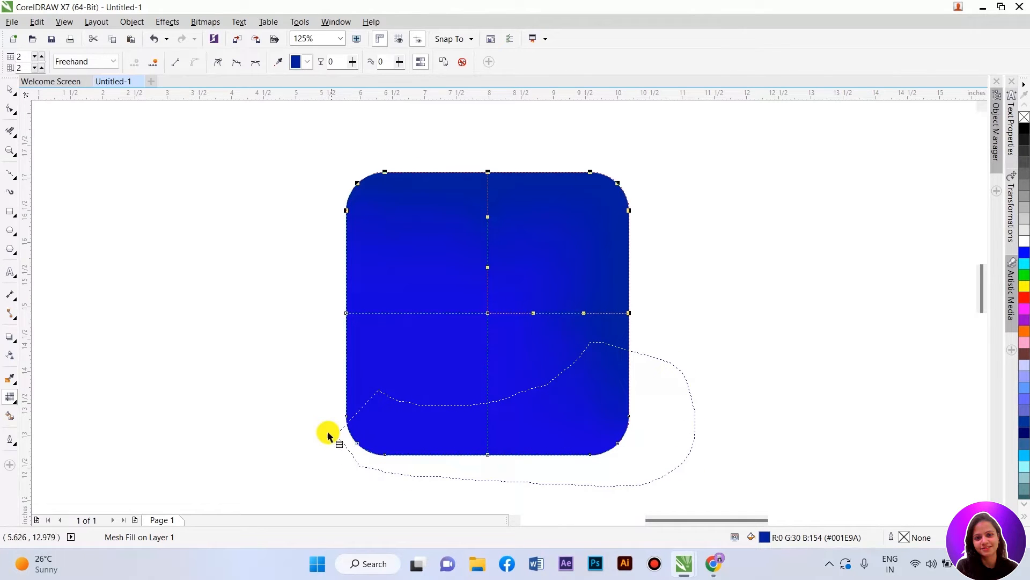
{"action": "left_click_drag", "start_coordinate": [320, 288], "coordinate": [387, 274]}
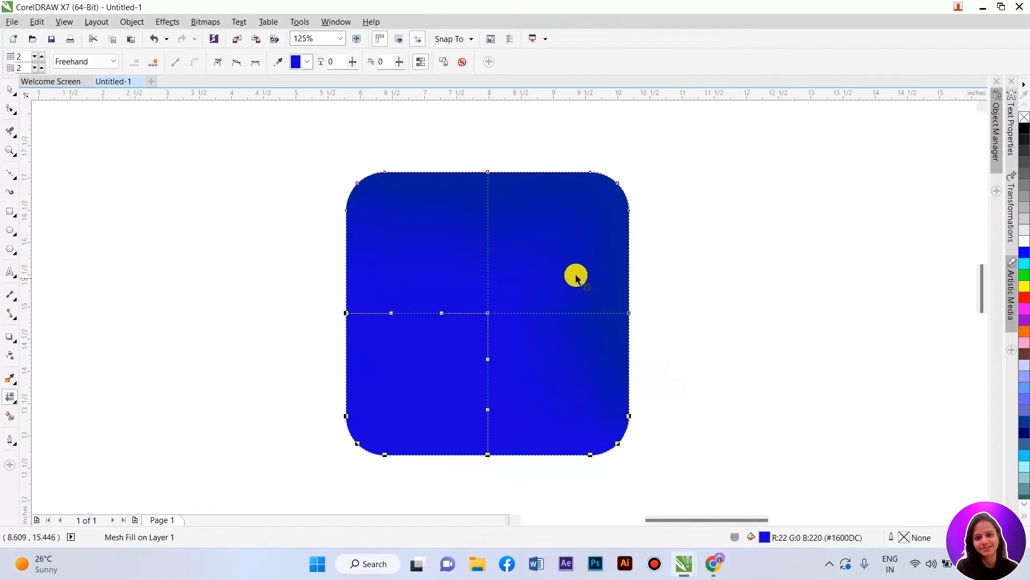
{"action": "left_click", "coordinate": [1027, 256]}
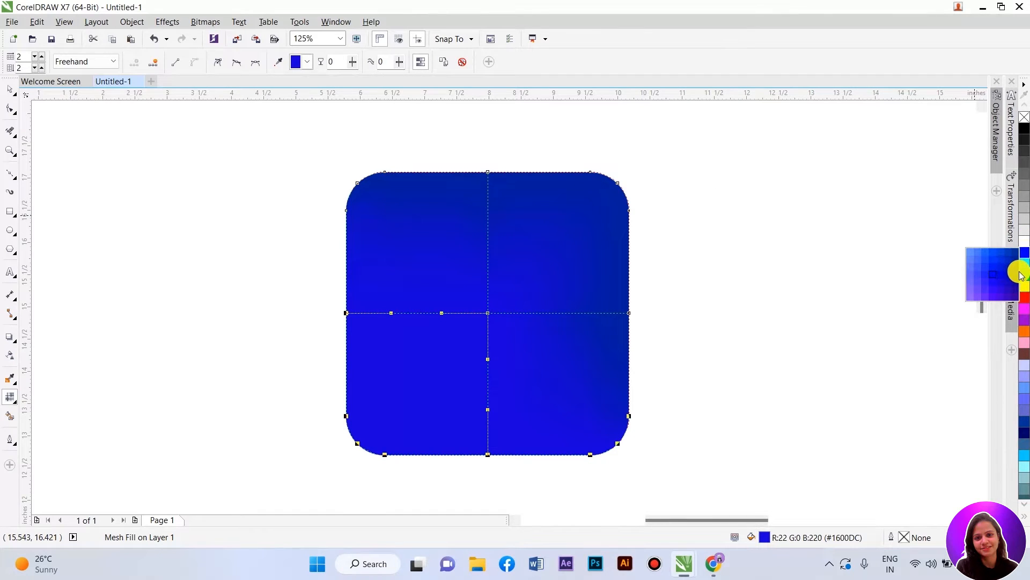
{"action": "left_click", "coordinate": [1016, 276]}
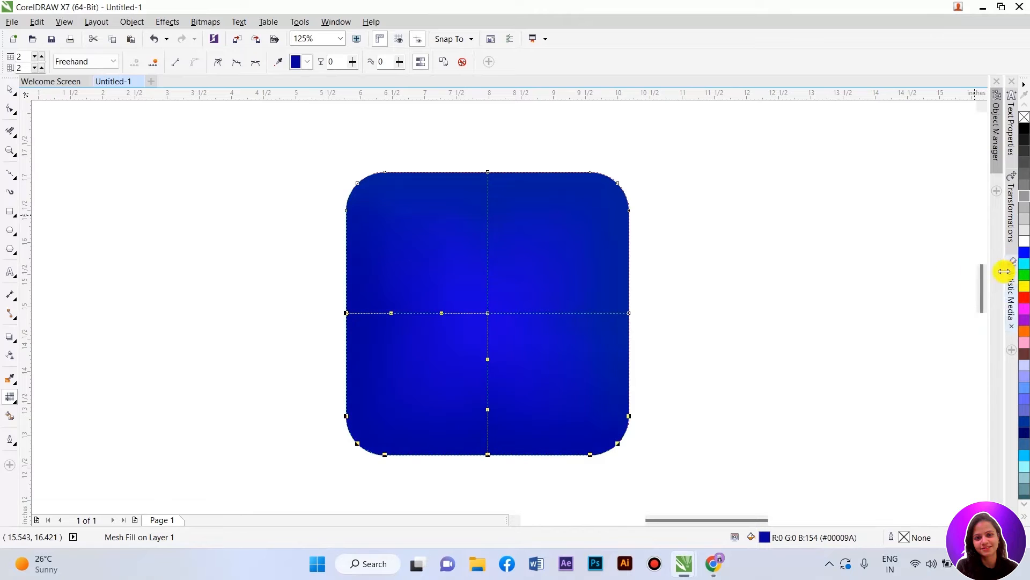
Step: Try coloring the mesh's centre node light gray (#E6E6E6)
{"action": "left_click", "coordinate": [8, 91]}
{"action": "left_click", "coordinate": [215, 236]}
{"action": "left_click", "coordinate": [497, 315]}
{"action": "key", "text": "m"}
{"action": "mouse_move", "coordinate": [431, 268]}
{"action": "left_mouse_down"}
{"action": "mouse_move", "coordinate": [478, 289]}
{"action": "mouse_move", "coordinate": [487, 335]}
{"action": "mouse_move", "coordinate": [508, 344]}
{"action": "mouse_move", "coordinate": [518, 304]}
{"action": "left_mouse_up"}
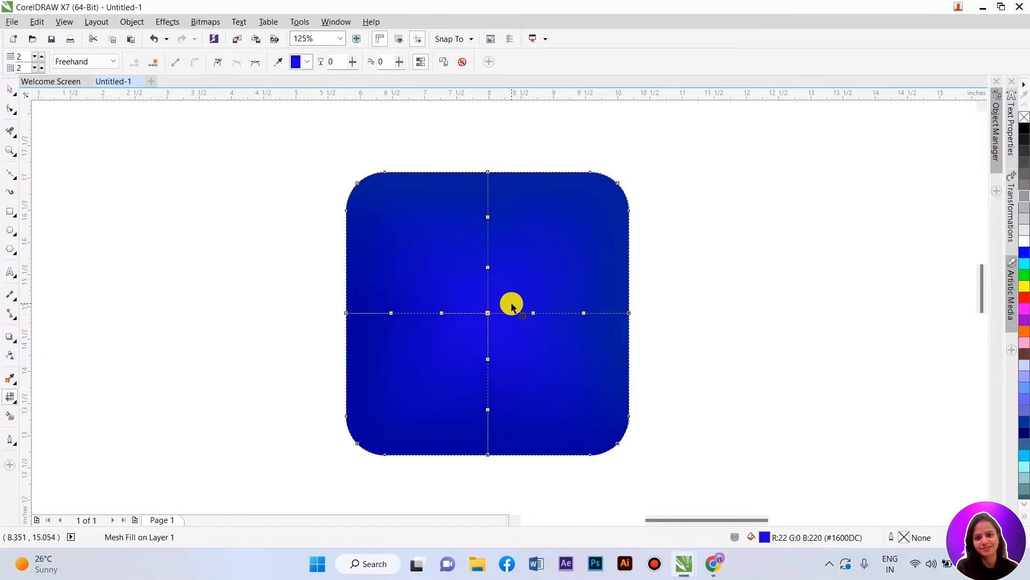
{"action": "left_click", "coordinate": [1021, 241]}
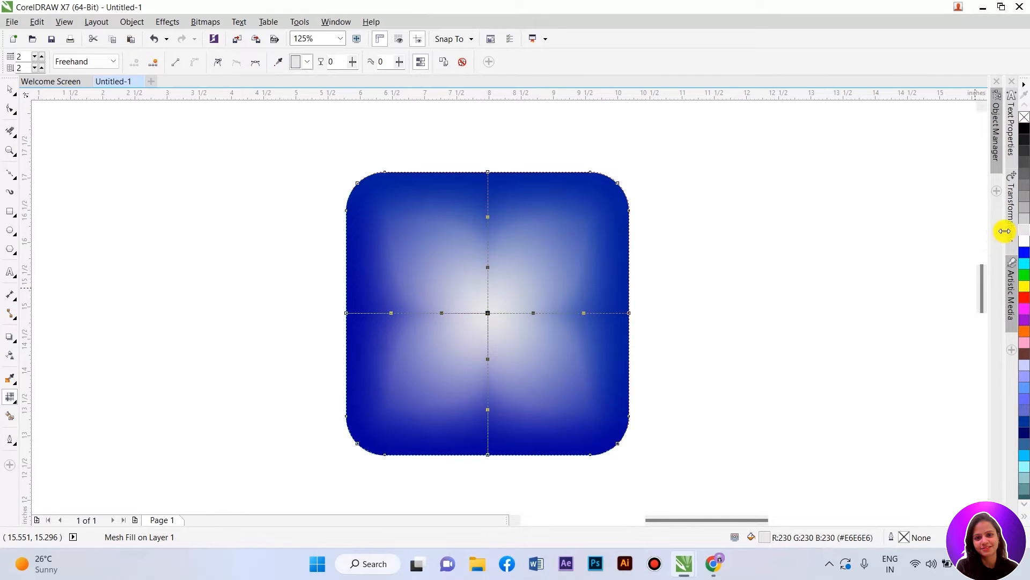
{"action": "key", "text": "ctrl+z"}
{"action": "key", "text": "space"}
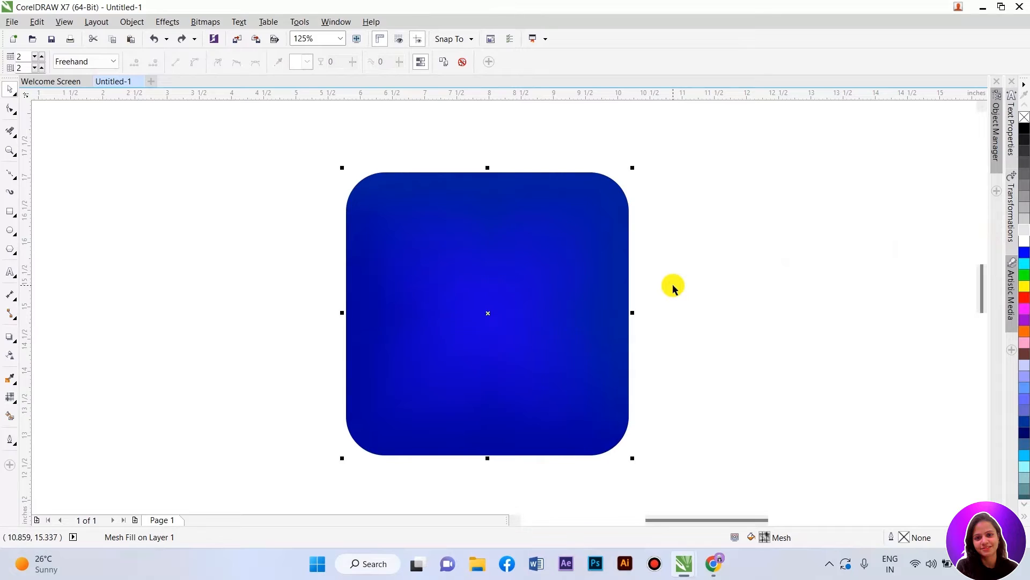
Step: Add mesh lines above, below, left and right of the centre to make a 4 by 4 mesh grid
{"action": "left_click", "coordinate": [672, 285]}
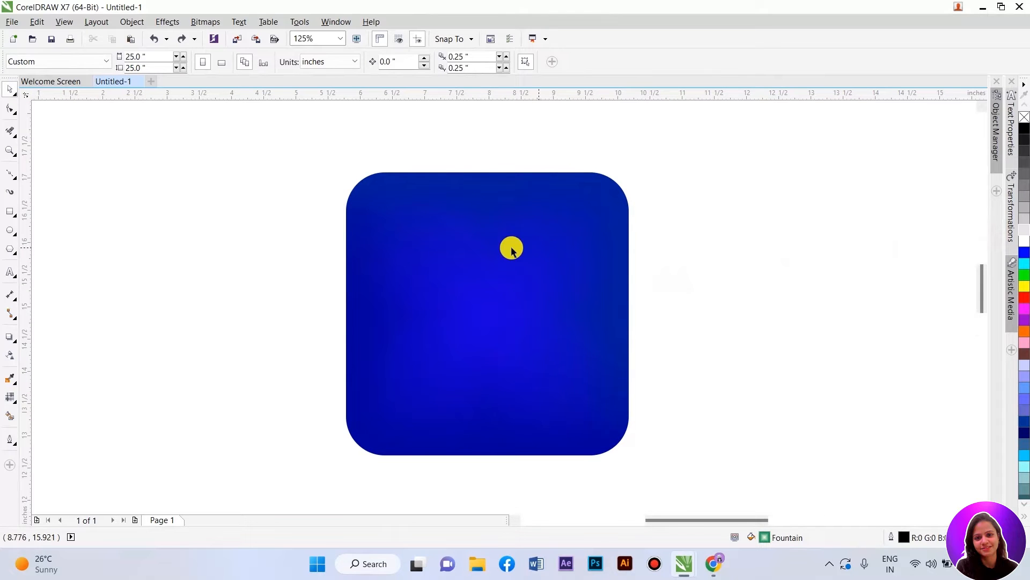
{"action": "key", "text": "space"}
{"action": "left_click", "coordinate": [497, 255]}
{"action": "key", "text": "space"}
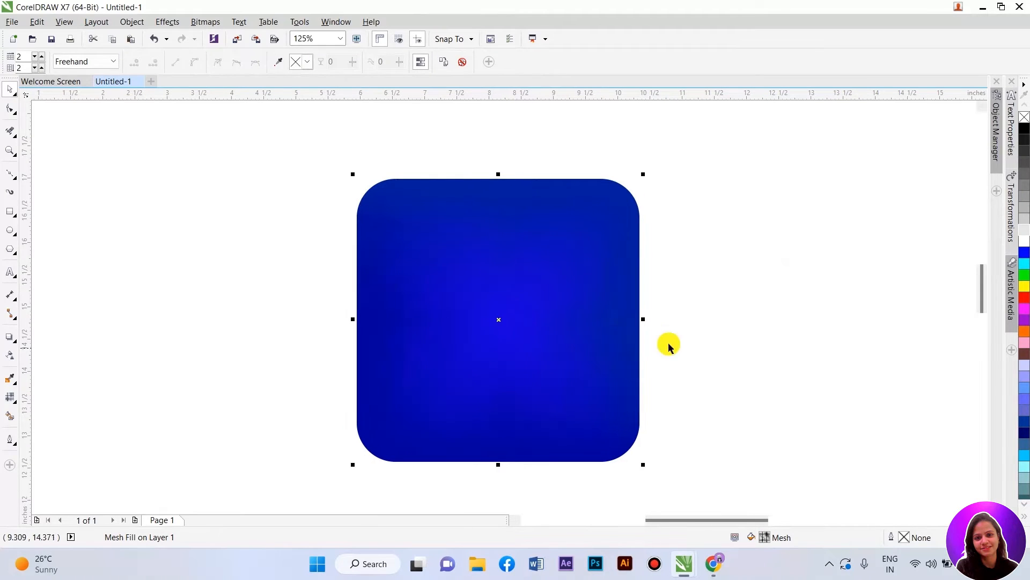
{"action": "left_click", "coordinate": [671, 341]}
{"action": "scroll", "coordinate": [558, 342], "scroll_direction": "up", "scroll_amount": 1}
{"action": "scroll", "coordinate": [532, 320], "scroll_direction": "down", "scroll_amount": 1}
{"action": "key", "text": "space"}
{"action": "left_click", "coordinate": [506, 305]}
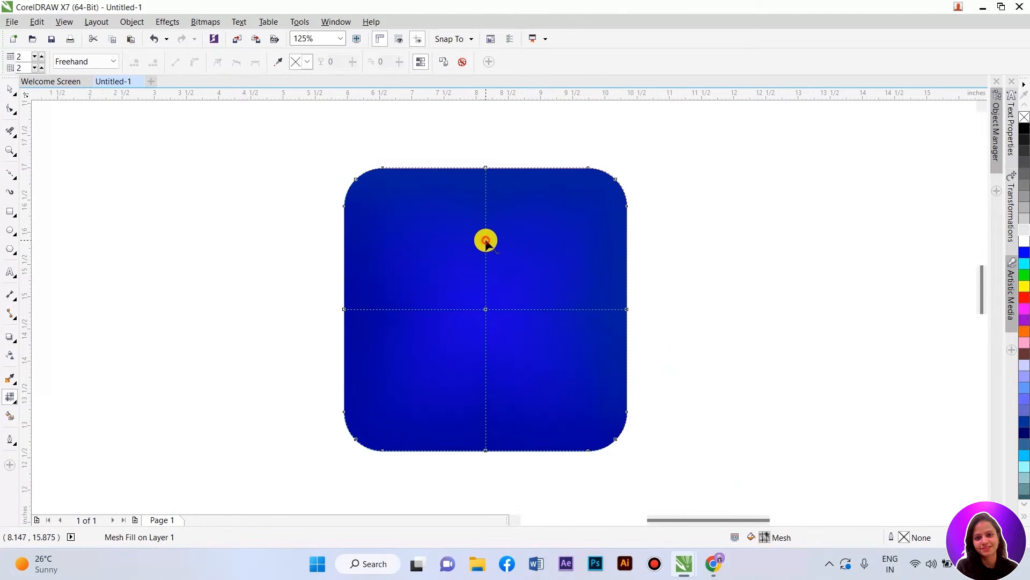
{"action": "double_click", "coordinate": [486, 241]}
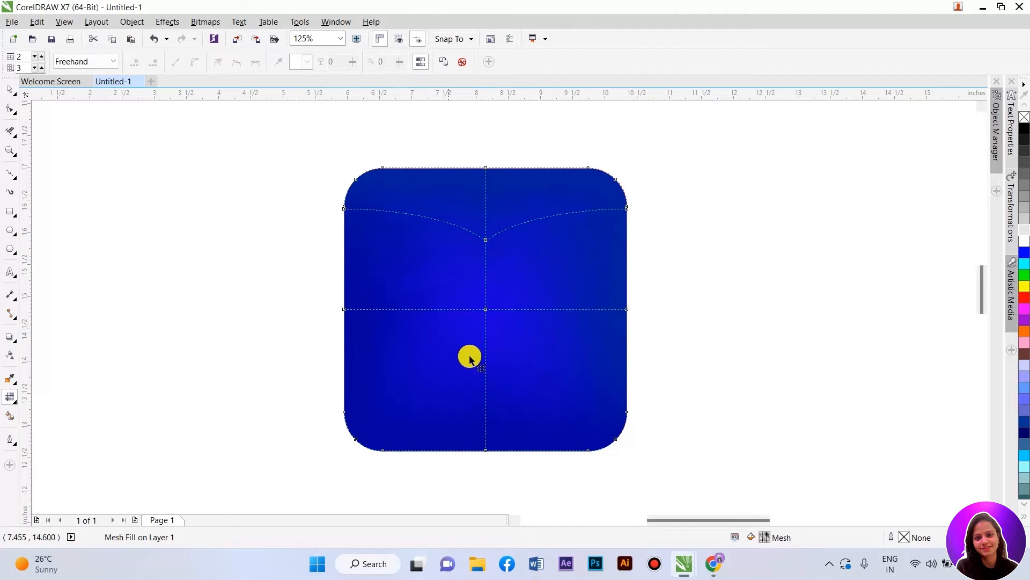
{"action": "double_click", "coordinate": [486, 385]}
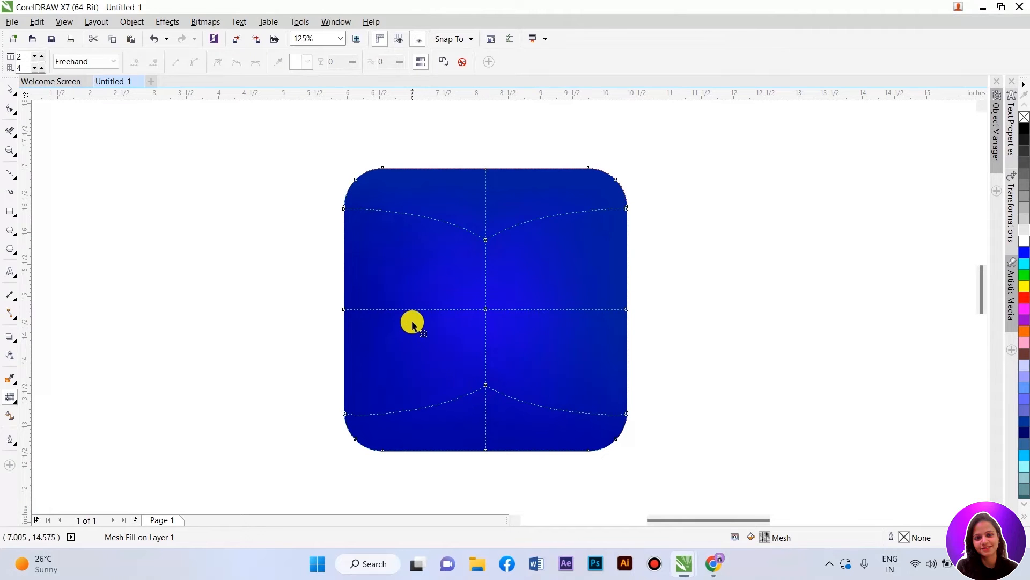
{"action": "double_click", "coordinate": [405, 309]}
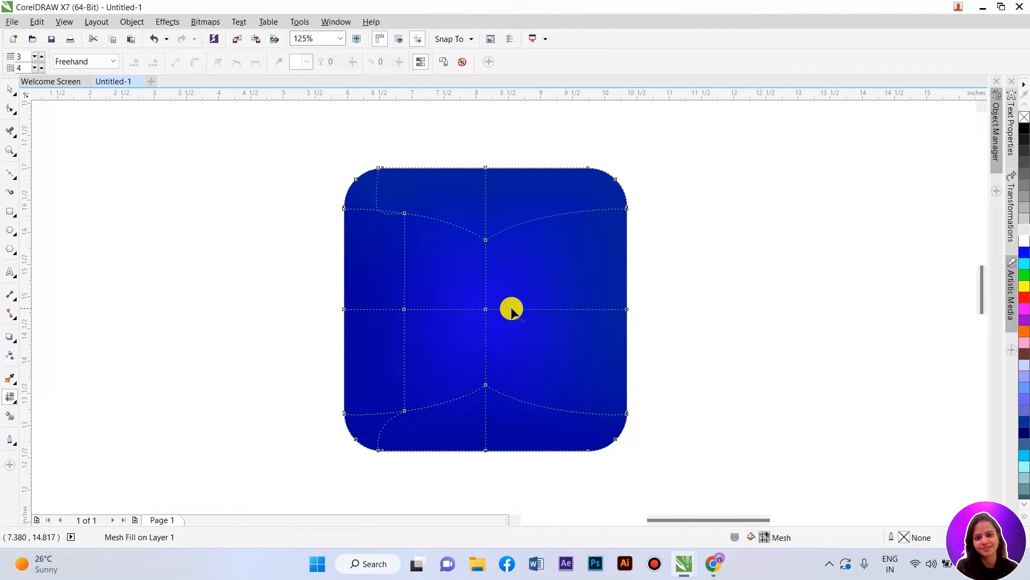
{"action": "double_click", "coordinate": [569, 310]}
Step: Select the inner mesh nodes and color them bright blue (#0000DC)
{"action": "mouse_move", "coordinate": [391, 248]}
{"action": "left_mouse_down"}
{"action": "mouse_move", "coordinate": [564, 264]}
{"action": "mouse_move", "coordinate": [549, 274]}
{"action": "mouse_move", "coordinate": [533, 355]}
{"action": "mouse_move", "coordinate": [493, 374]}
{"action": "mouse_move", "coordinate": [461, 371]}
{"action": "mouse_move", "coordinate": [425, 348]}
{"action": "mouse_move", "coordinate": [405, 289]}
{"action": "mouse_move", "coordinate": [377, 297]}
{"action": "mouse_move", "coordinate": [376, 406]}
{"action": "mouse_move", "coordinate": [398, 425]}
{"action": "mouse_move", "coordinate": [568, 432]}
{"action": "mouse_move", "coordinate": [594, 406]}
{"action": "mouse_move", "coordinate": [602, 296]}
{"action": "mouse_move", "coordinate": [575, 203]}
{"action": "mouse_move", "coordinate": [386, 195]}
{"action": "left_mouse_up"}
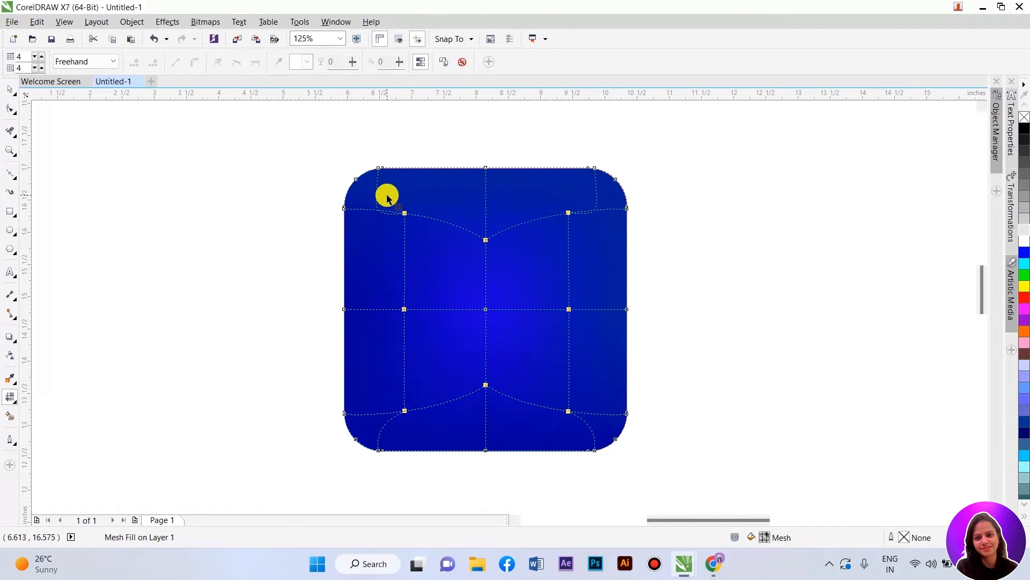
{"action": "left_click", "coordinate": [1023, 256]}
{"action": "left_click", "coordinate": [1023, 256]}
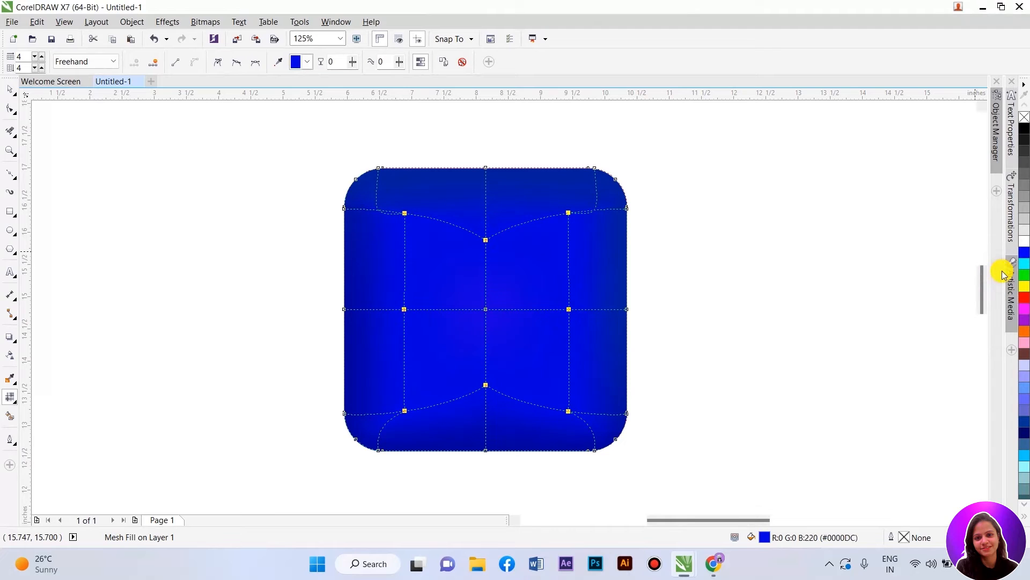
Step: Select the mesh's centre node and color it pure blue (#0000FF)
{"action": "left_click", "coordinate": [854, 289]}
{"action": "left_click_drag", "start_coordinate": [466, 289], "coordinate": [522, 311]}
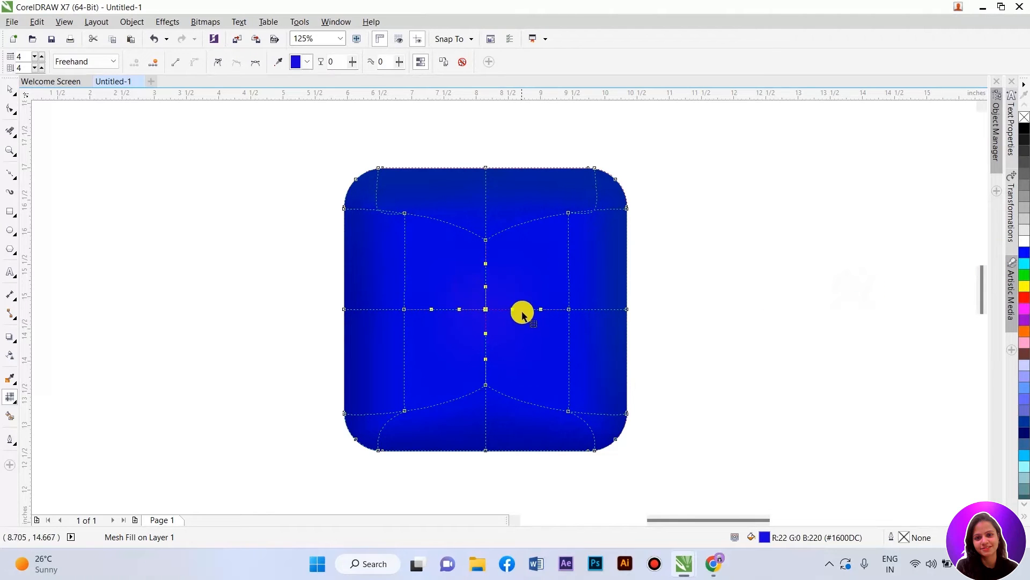
{"action": "left_click", "coordinate": [1025, 243]}
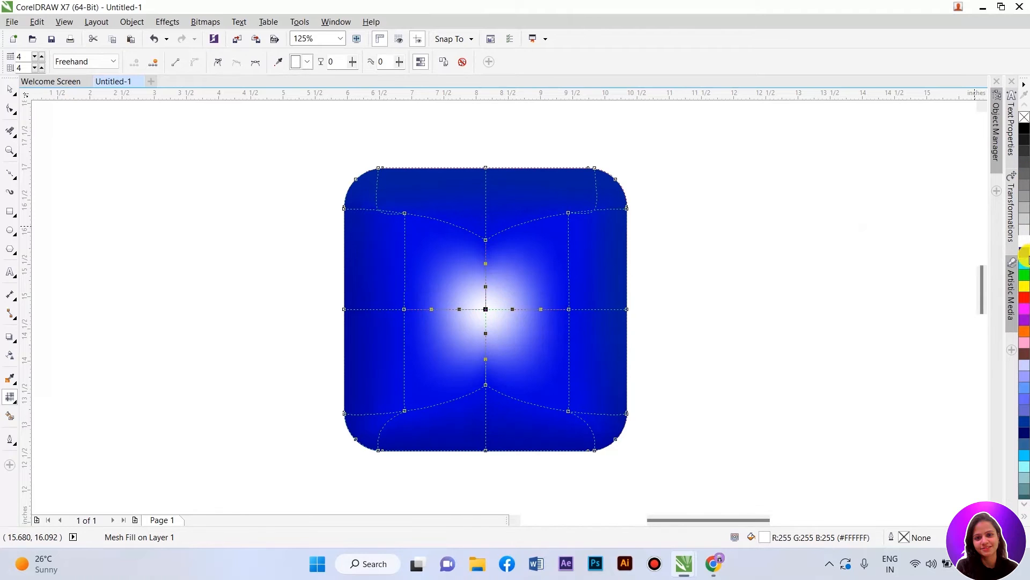
{"action": "left_click", "coordinate": [1025, 252]}
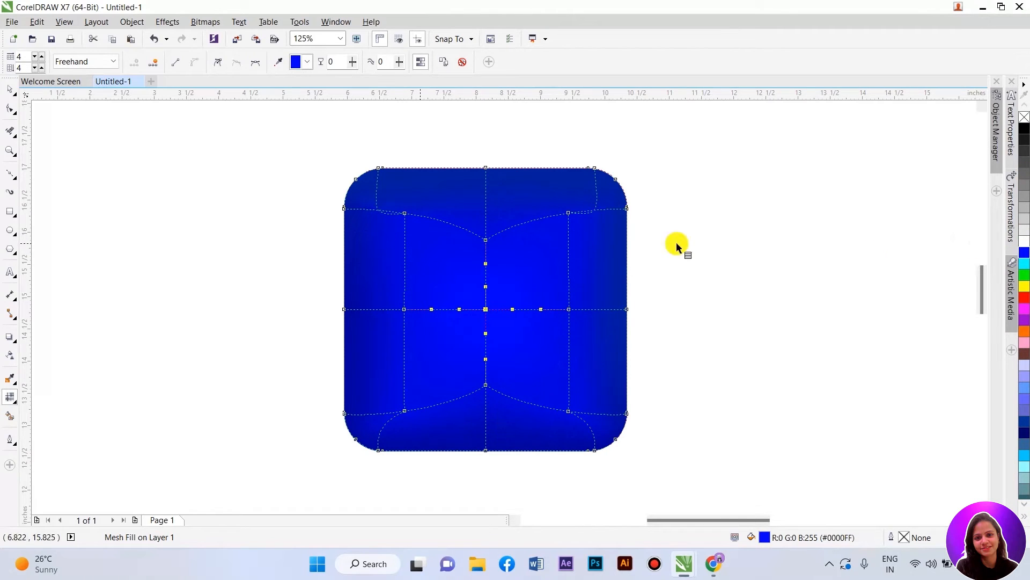
Step: Deselect the mesh-filled square to preview its shading
{"action": "left_click", "coordinate": [9, 89]}
{"action": "left_click", "coordinate": [212, 175]}
{"action": "scroll", "coordinate": [457, 238], "scroll_direction": "down", "scroll_amount": 2}
{"action": "scroll", "coordinate": [458, 237], "scroll_direction": "up", "scroll_amount": 2}
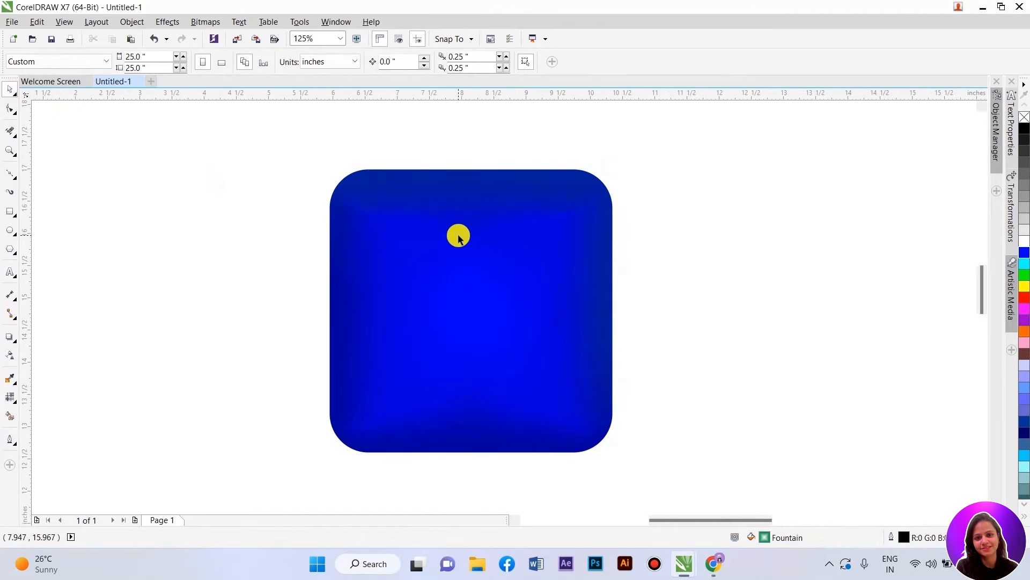
{"action": "left_click", "coordinate": [504, 249]}
{"action": "left_click", "coordinate": [270, 263]}
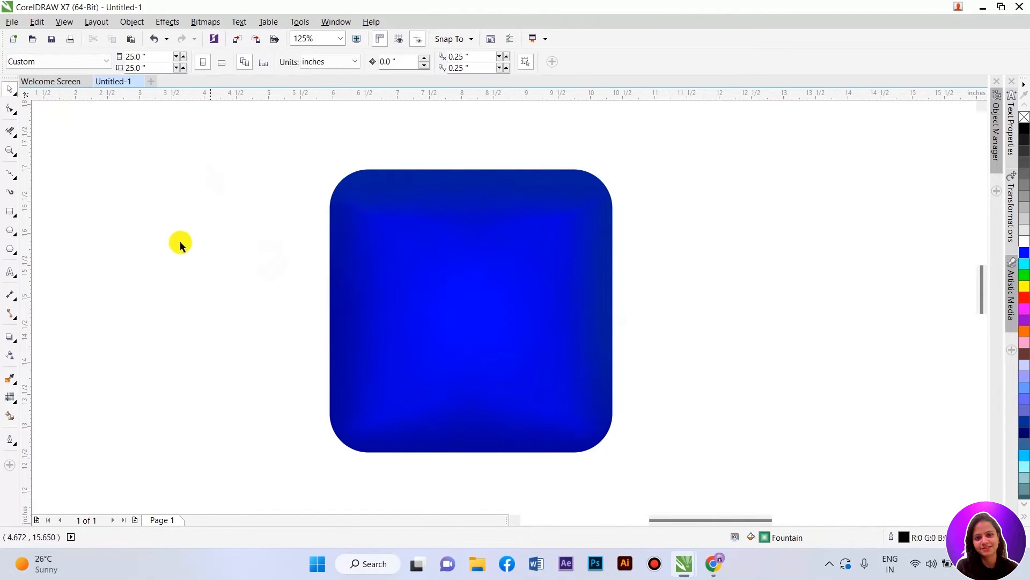
Step: Reshape the mesh's top-left curve by dragging the upper-left inner node's handles up toward the corner
{"action": "left_click", "coordinate": [444, 284]}
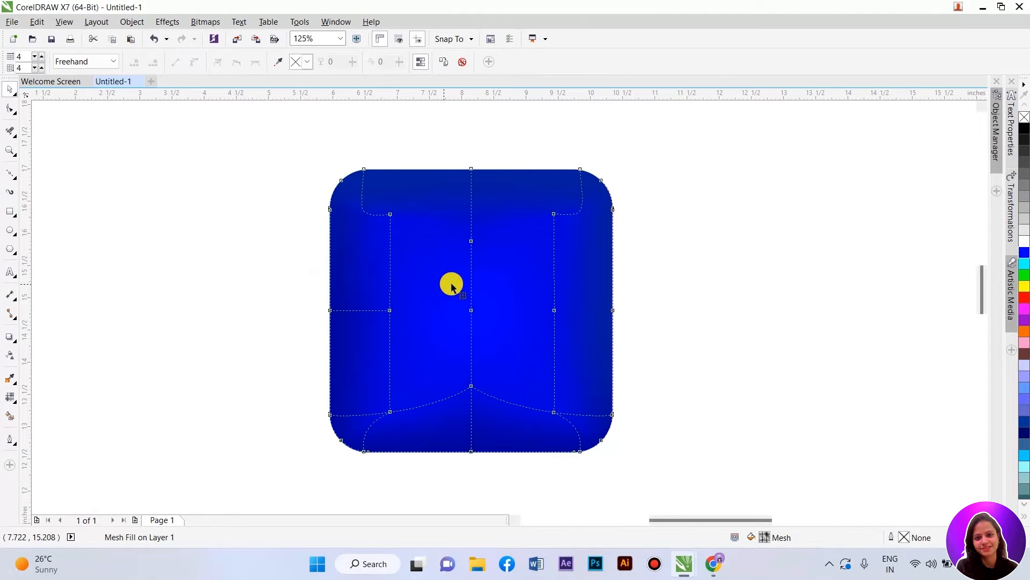
{"action": "scroll", "coordinate": [362, 212], "scroll_direction": "up", "scroll_amount": 2}
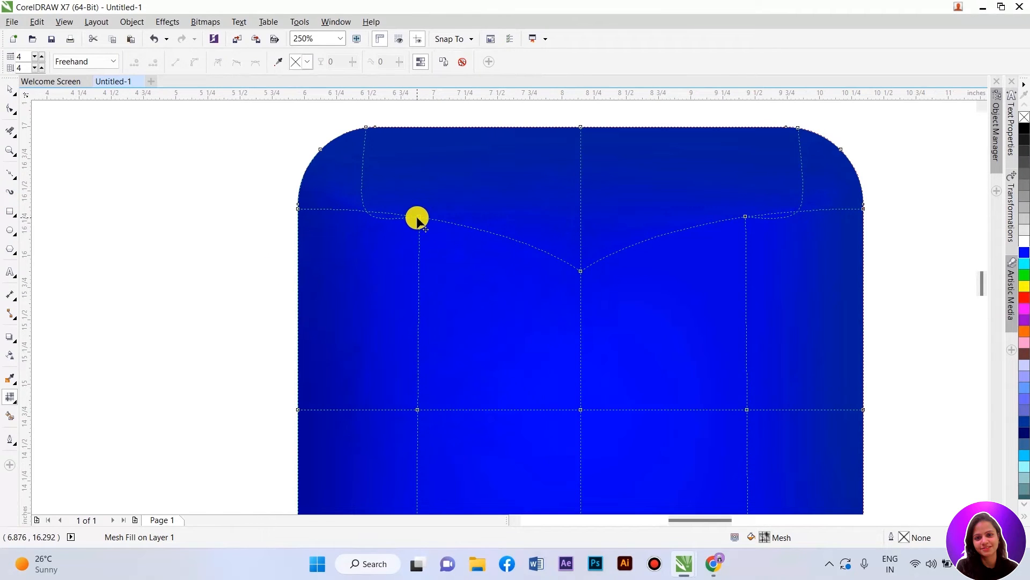
{"action": "left_click", "coordinate": [419, 218]}
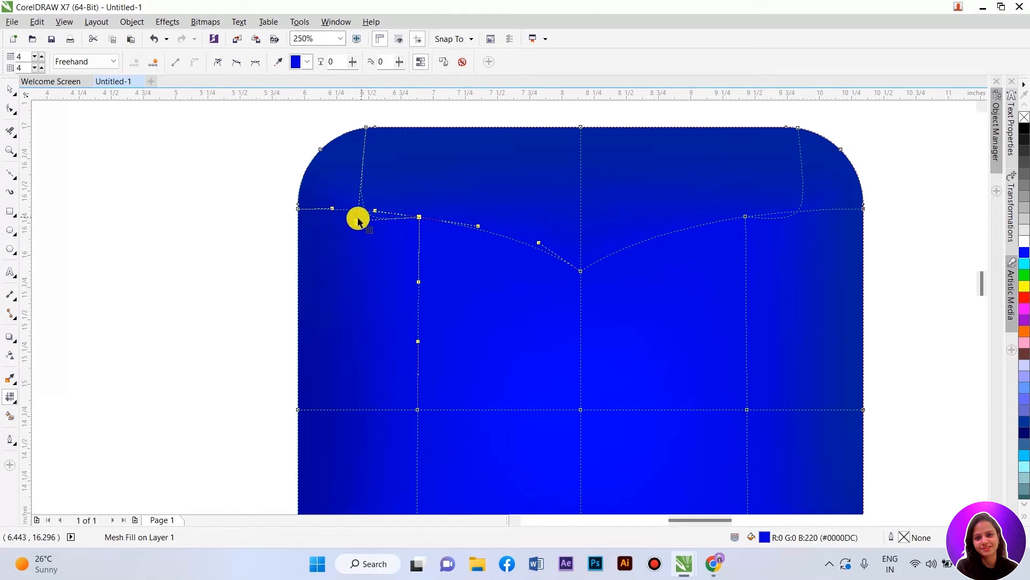
{"action": "left_click_drag", "start_coordinate": [358, 219], "coordinate": [388, 171]}
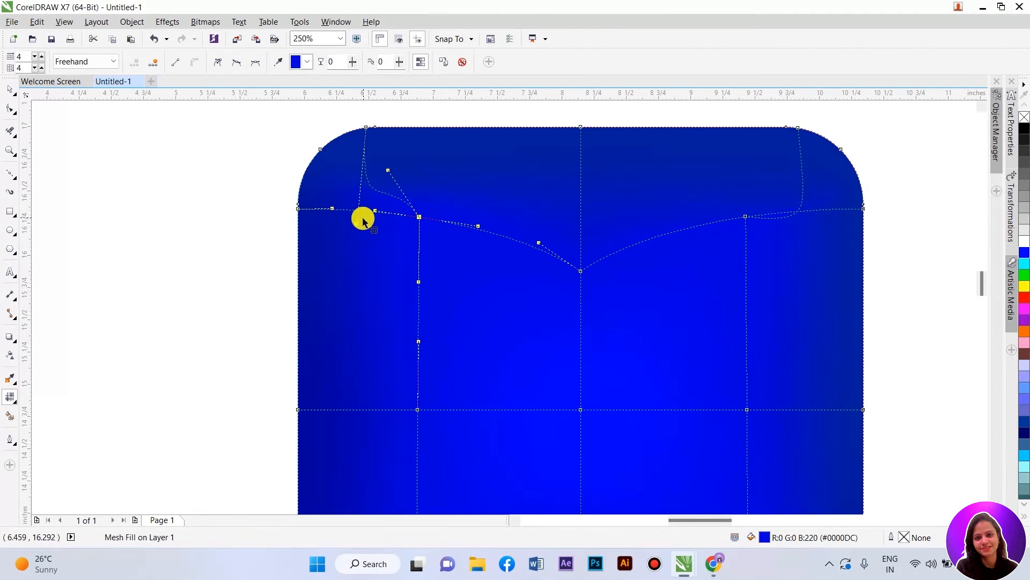
{"action": "left_click_drag", "start_coordinate": [356, 224], "coordinate": [388, 161]}
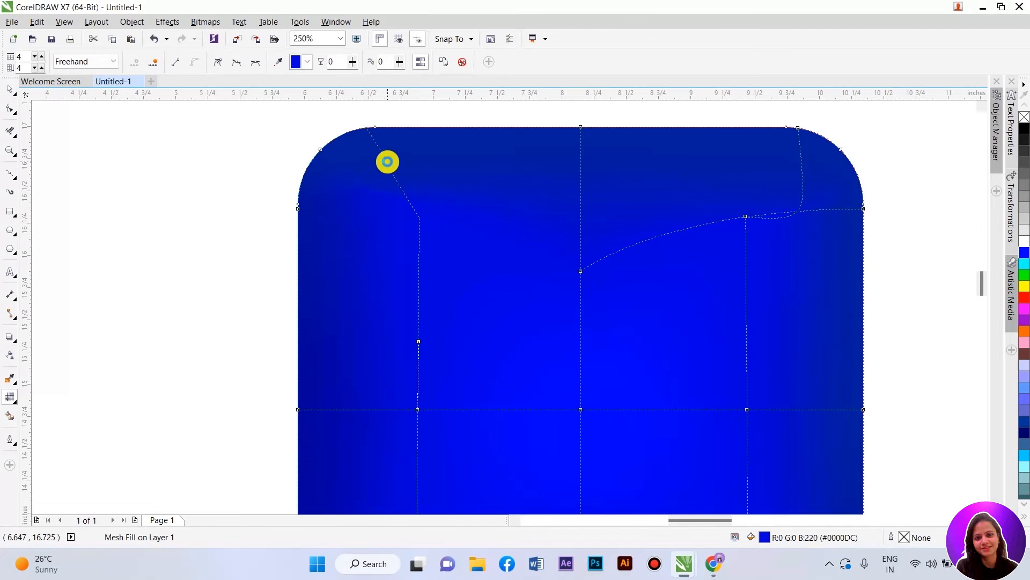
{"action": "scroll", "coordinate": [388, 162], "scroll_direction": "down", "scroll_amount": 2}
{"action": "scroll", "coordinate": [589, 168], "scroll_direction": "up", "scroll_amount": 2}
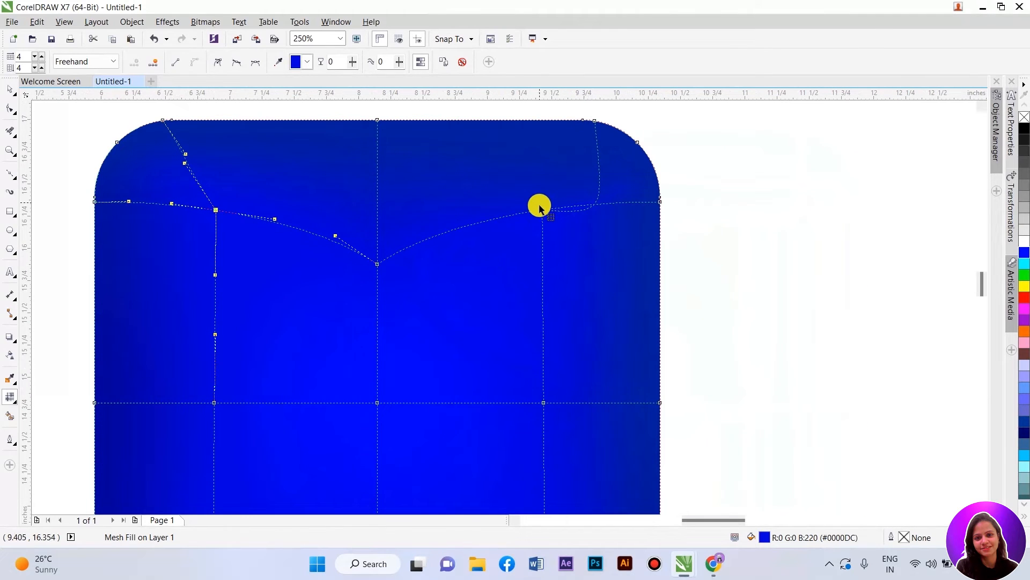
Step: Reshape the mesh's top-right curve by dragging the upper-right inner node's handles up toward the corner
{"action": "left_click", "coordinate": [545, 210]}
{"action": "left_click", "coordinate": [543, 209]}
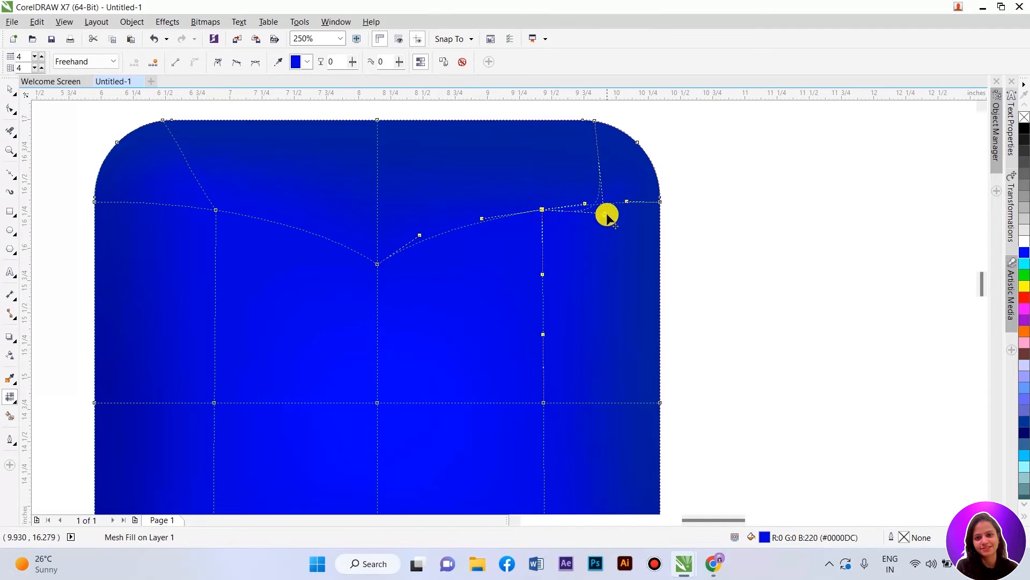
{"action": "left_click_drag", "start_coordinate": [604, 216], "coordinate": [568, 162]}
{"action": "left_click_drag", "start_coordinate": [604, 215], "coordinate": [584, 149]}
Step: Adjust the top centre mesh node's handle, try raising the node, and undo the node move
{"action": "left_click_drag", "start_coordinate": [419, 236], "coordinate": [367, 189]}
{"action": "left_click", "coordinate": [377, 265]}
{"action": "left_click_drag", "start_coordinate": [375, 264], "coordinate": [379, 189]}
{"action": "scroll", "coordinate": [431, 214], "scroll_direction": "down", "scroll_amount": 2}
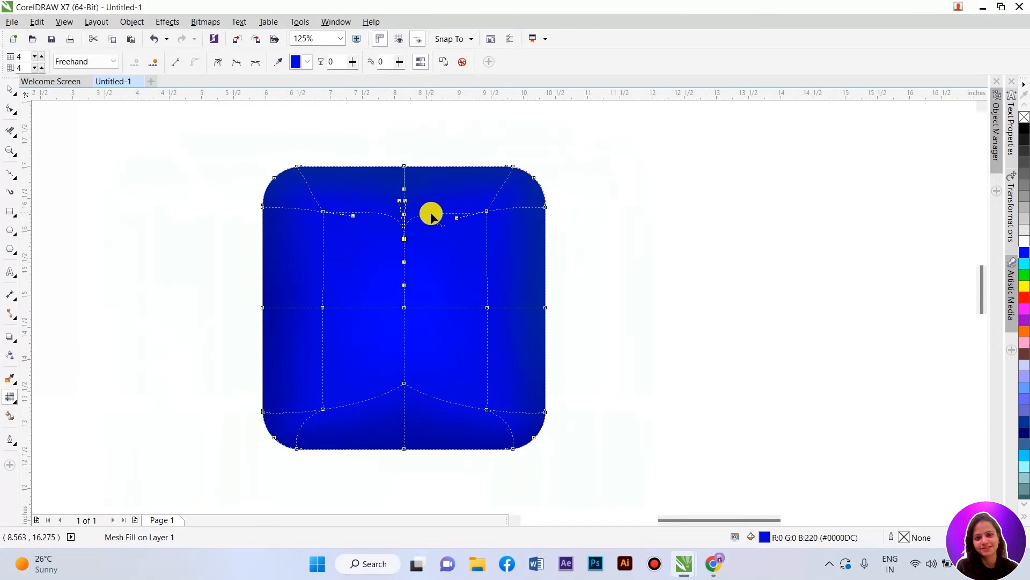
{"action": "key", "text": "ctrl+z"}
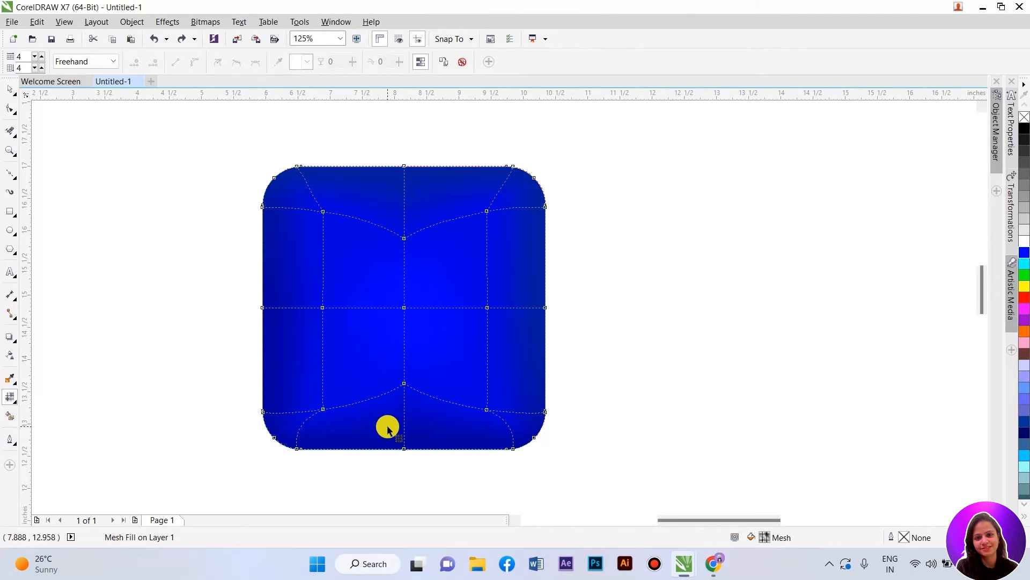
Step: Reshape the mesh's bottom-right and bottom-left curves by dragging the lower inner nodes' handles toward the corners
{"action": "scroll", "coordinate": [387, 428], "scroll_direction": "up", "scroll_amount": 2}
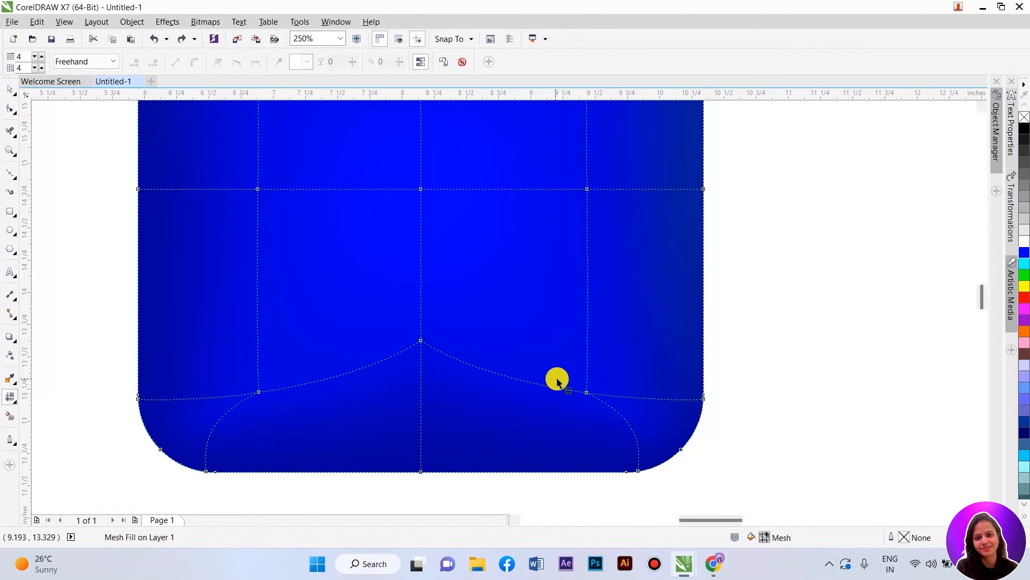
{"action": "left_click", "coordinate": [586, 393]}
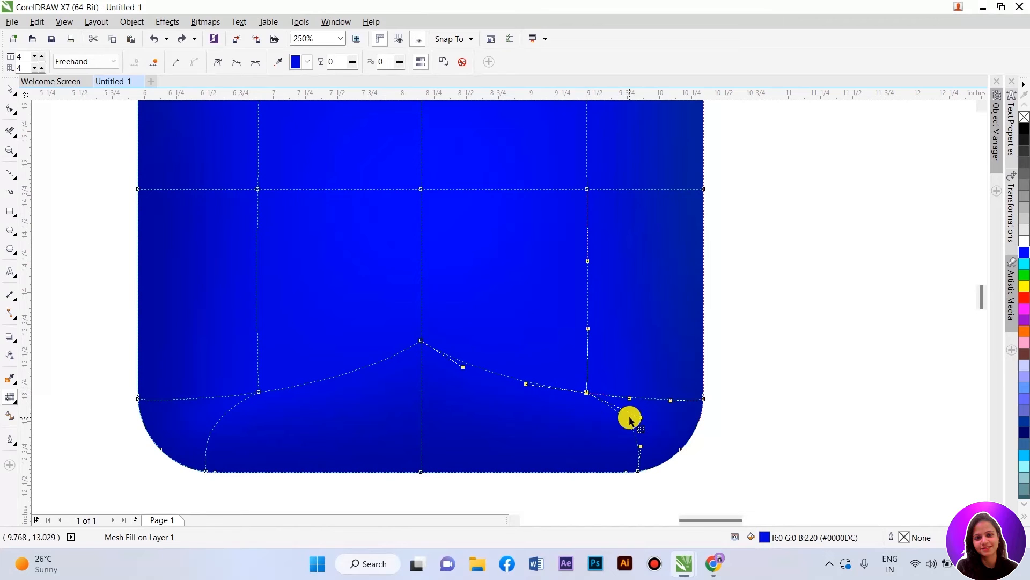
{"action": "left_click_drag", "start_coordinate": [642, 421], "coordinate": [608, 415]}
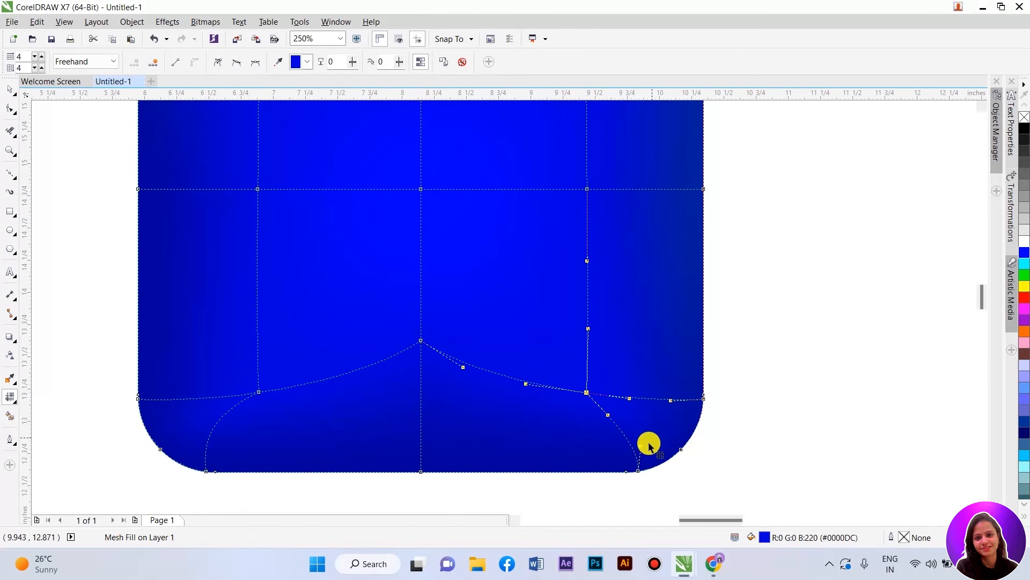
{"action": "left_click_drag", "start_coordinate": [643, 449], "coordinate": [609, 428]}
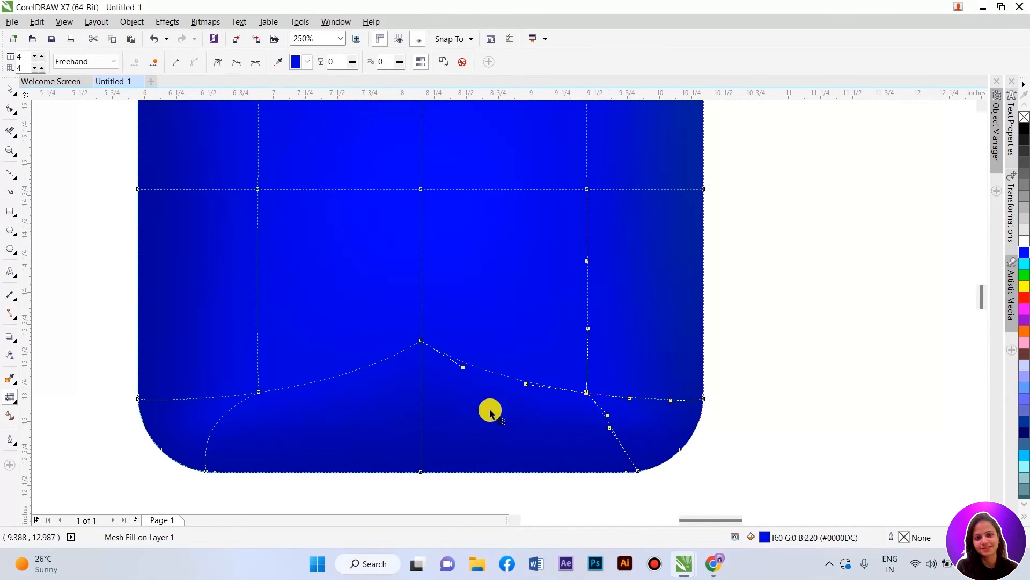
{"action": "left_click", "coordinate": [257, 392]}
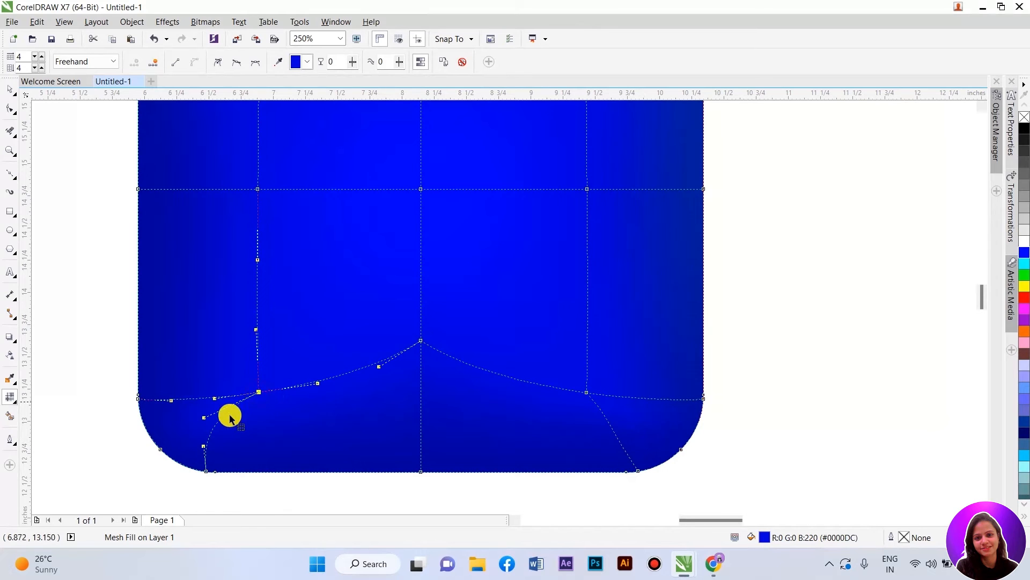
{"action": "left_click_drag", "start_coordinate": [204, 445], "coordinate": [239, 435]}
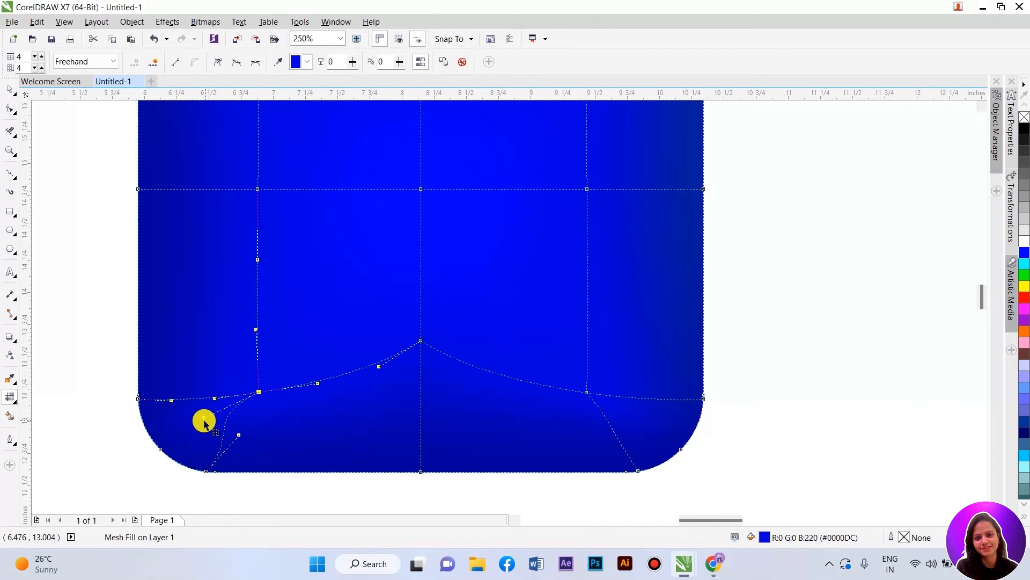
{"action": "scroll", "coordinate": [331, 453], "scroll_direction": "down", "scroll_amount": 2}
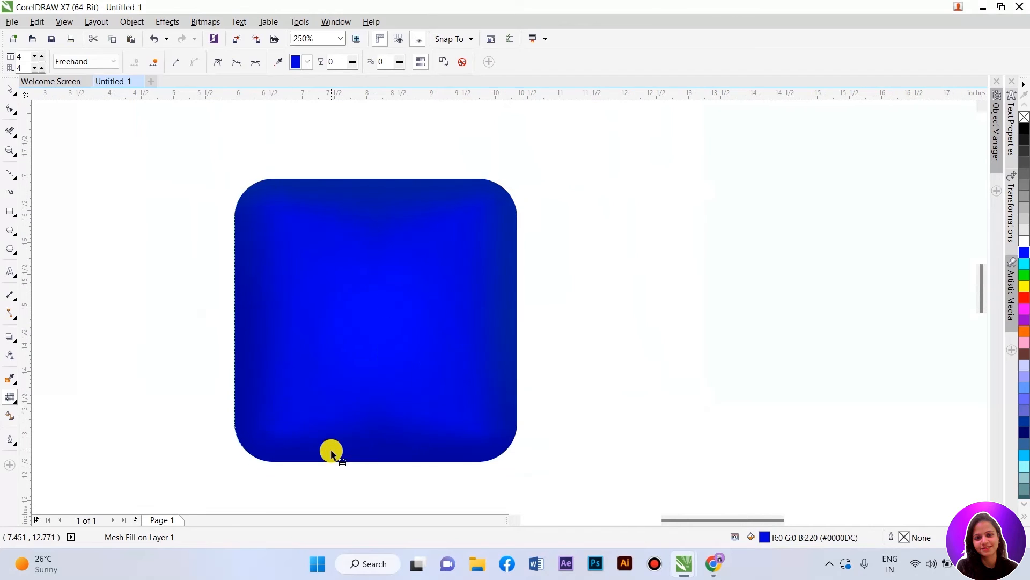
Step: Add a lowercase f artistic text object in Arial beside the icon
{"action": "key", "text": "space"}
{"action": "left_click", "coordinate": [557, 368]}
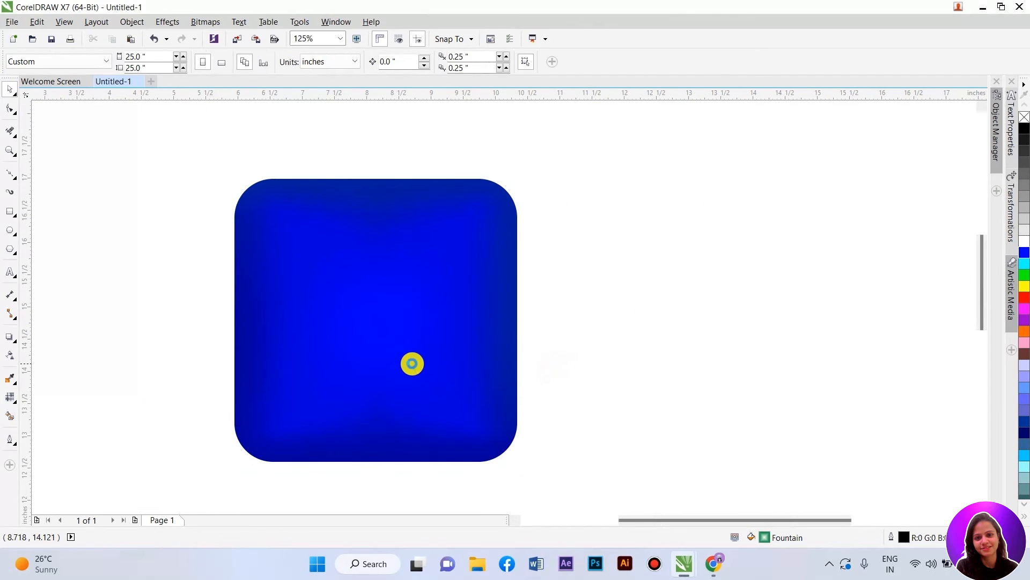
{"action": "scroll", "coordinate": [413, 364], "scroll_direction": "down", "scroll_amount": 2}
{"action": "scroll", "coordinate": [325, 382], "scroll_direction": "up", "scroll_amount": 2}
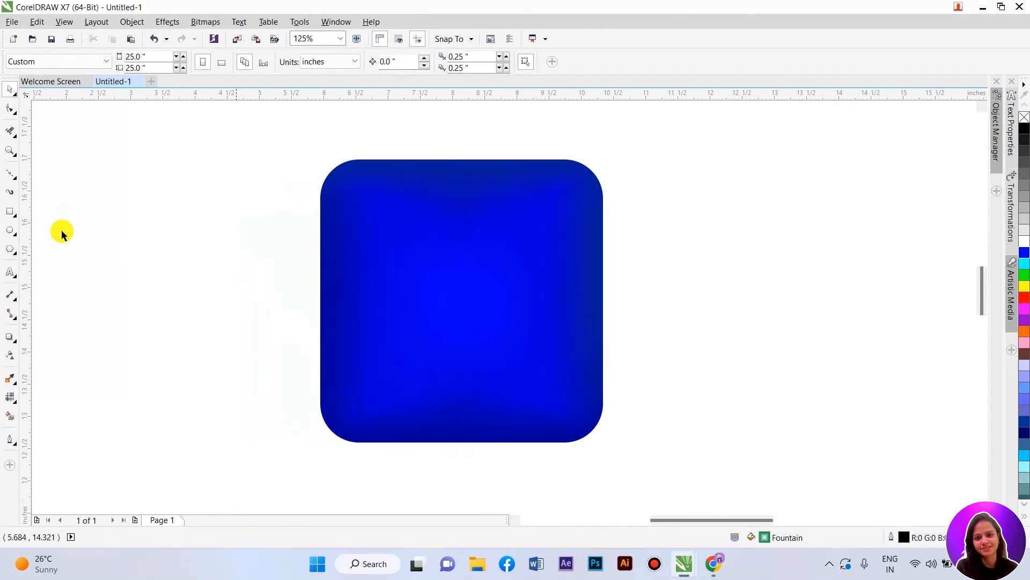
{"action": "left_click", "coordinate": [11, 274]}
{"action": "left_click", "coordinate": [156, 314]}
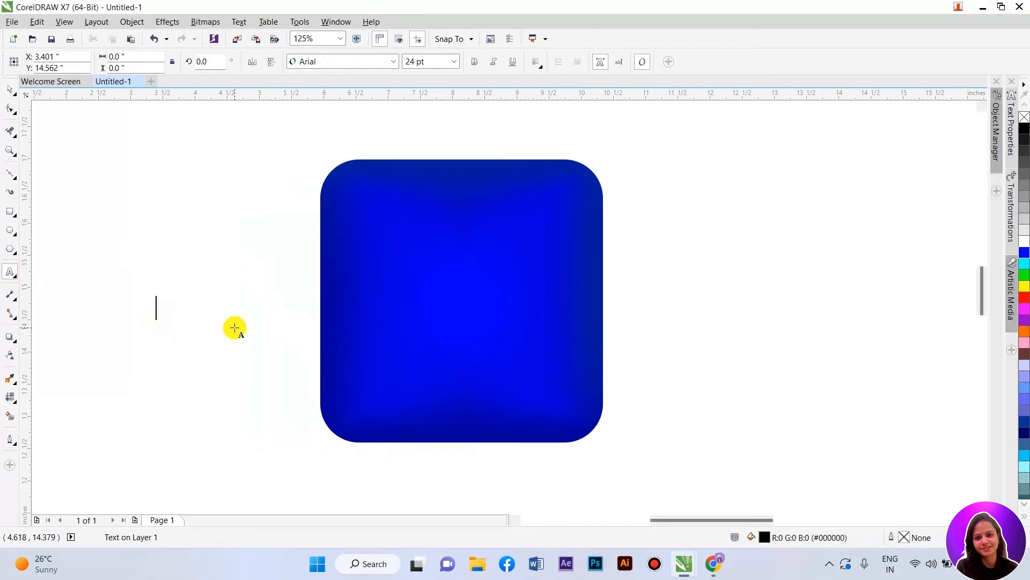
{"action": "type", "text": "F"}
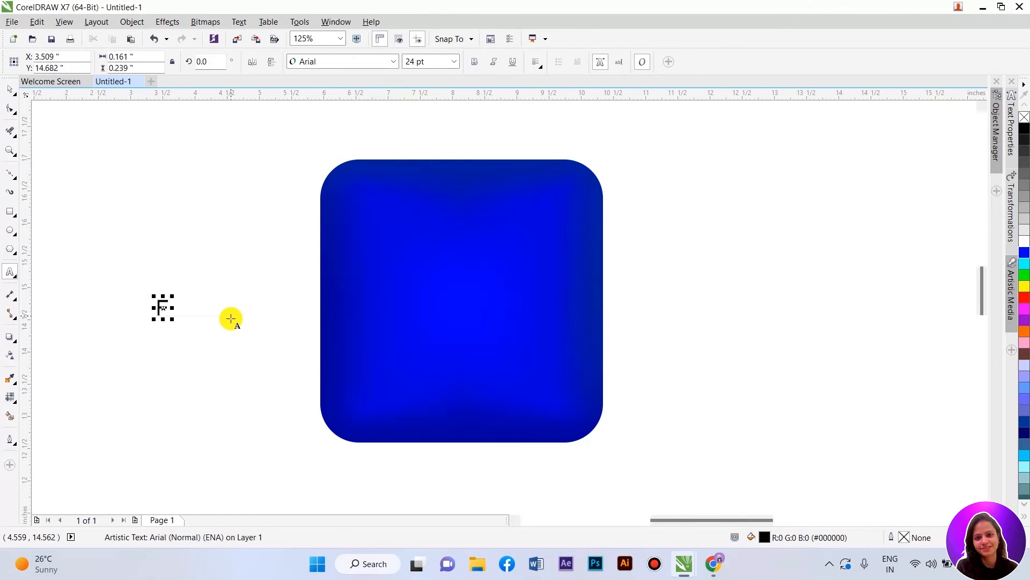
{"action": "key", "text": "Caps_Lock"}
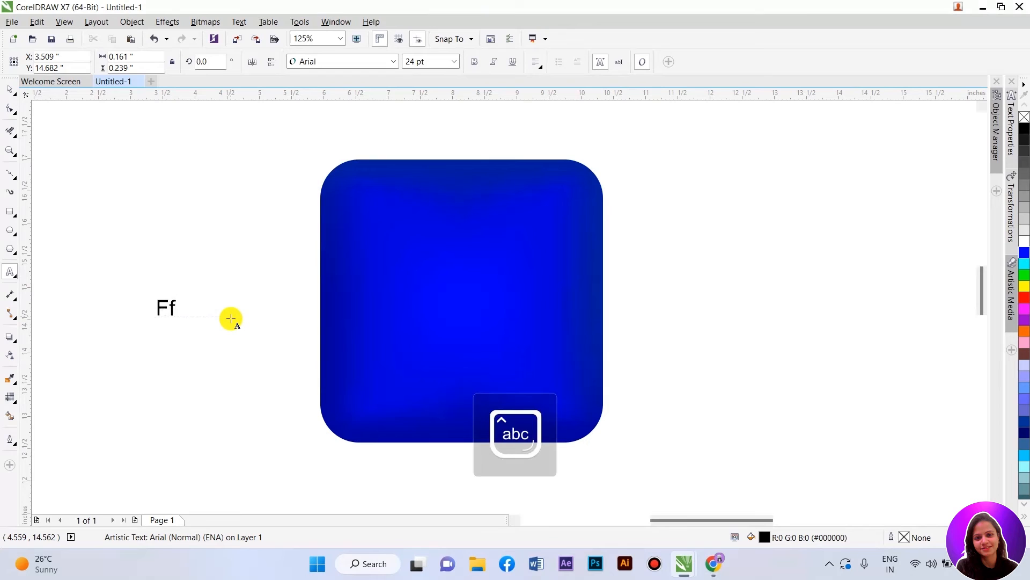
{"action": "key", "text": "Escape"}
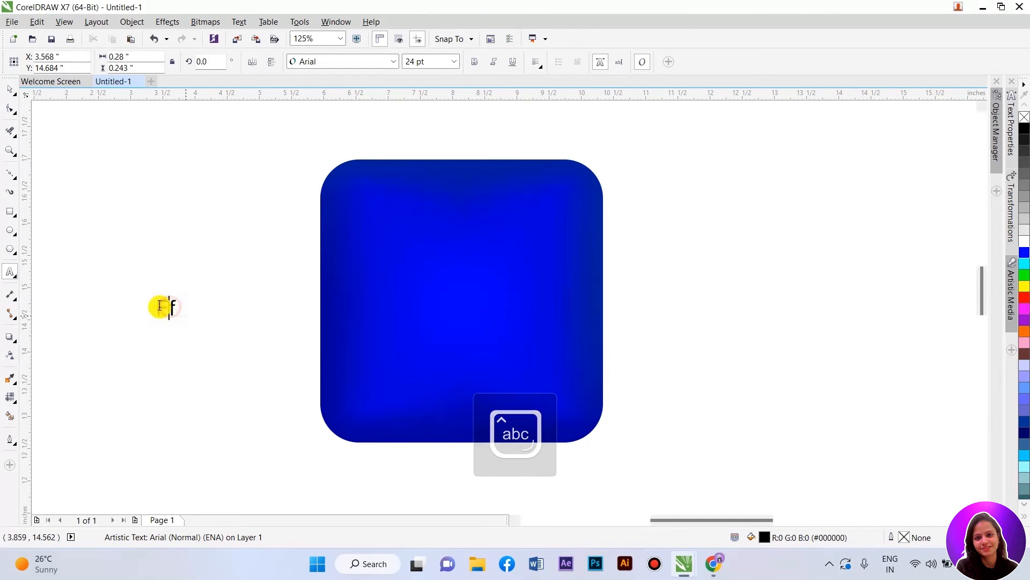
{"action": "type", "text": "f"}
{"action": "left_click", "coordinate": [13, 91]}
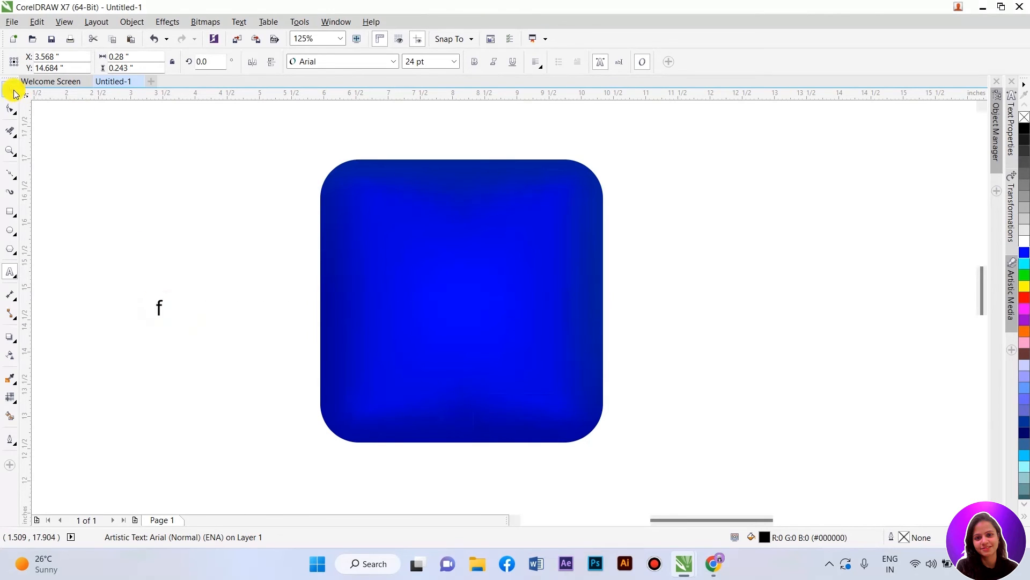
Step: Enlarge the f to about 407 pt and position it centred over the blue rounded square
{"action": "left_click_drag", "start_coordinate": [167, 319], "coordinate": [368, 496]}
{"action": "left_click_drag", "start_coordinate": [176, 373], "coordinate": [424, 299]}
{"action": "left_click_drag", "start_coordinate": [491, 223], "coordinate": [591, 154]}
{"action": "left_click_drag", "start_coordinate": [444, 247], "coordinate": [445, 265]}
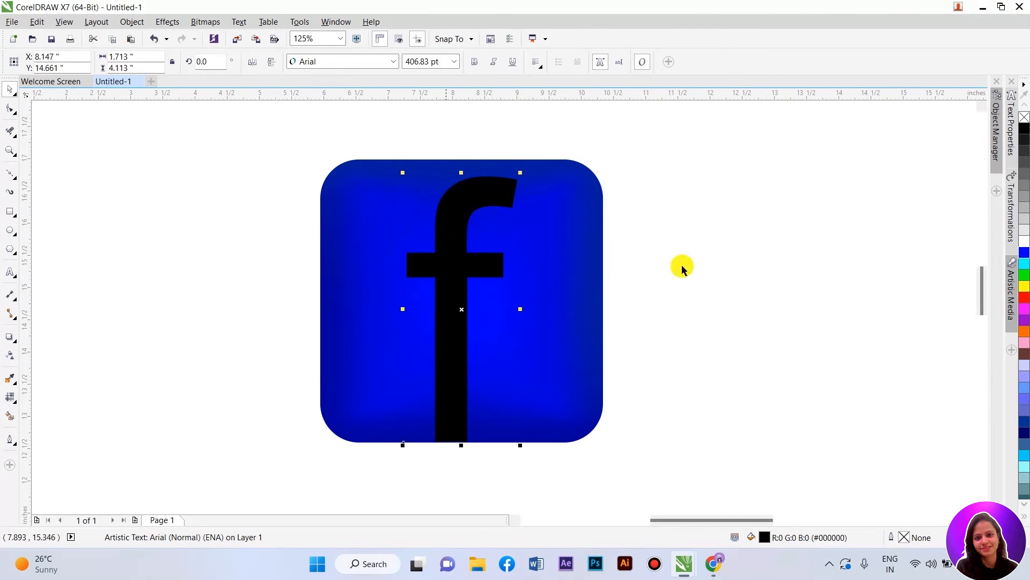
Step: Color the f white
{"action": "left_click", "coordinate": [566, 310], "text": "shift"}
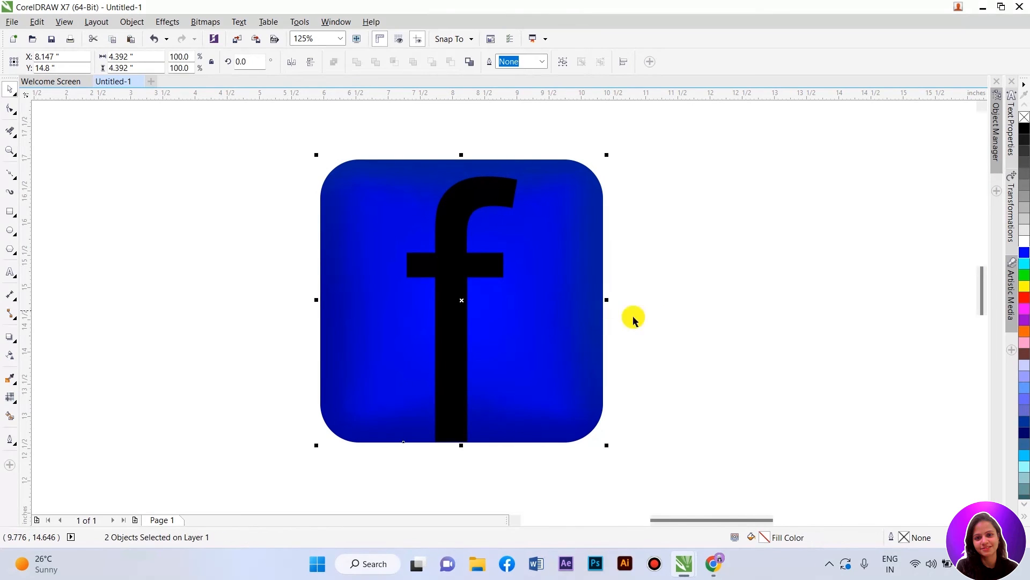
{"action": "key", "text": "m"}
{"action": "left_click", "coordinate": [458, 263]}
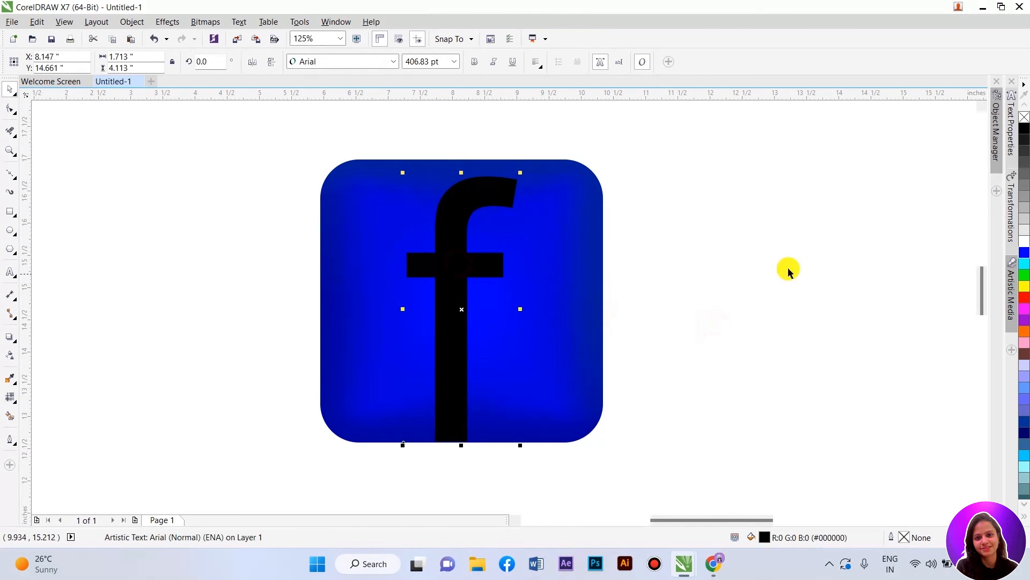
{"action": "left_click", "coordinate": [1024, 242]}
{"action": "left_click", "coordinate": [842, 253]}
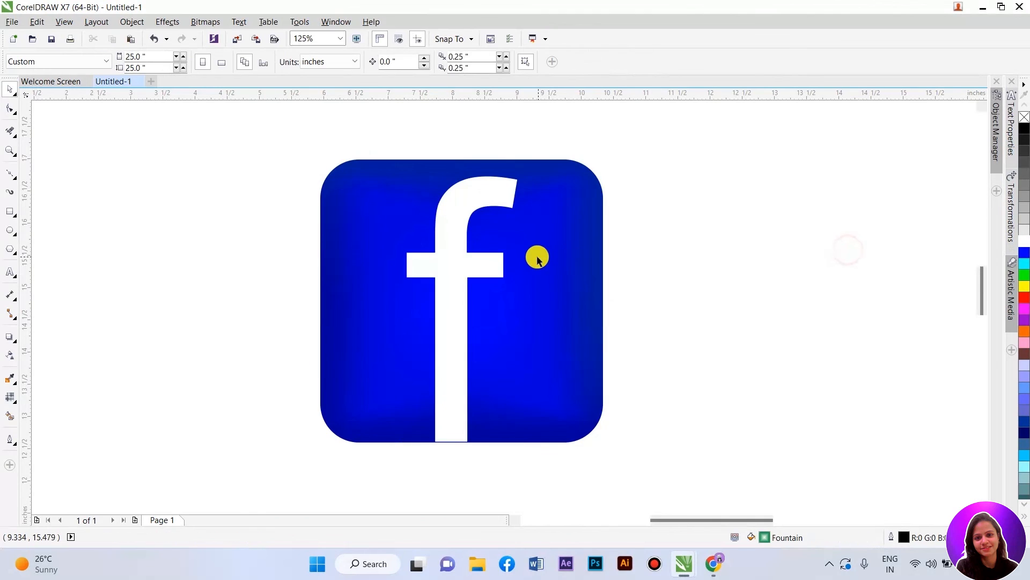
{"action": "scroll", "coordinate": [511, 253], "scroll_direction": "down", "scroll_amount": 2}
{"action": "scroll", "coordinate": [511, 257], "scroll_direction": "up", "scroll_amount": 2}
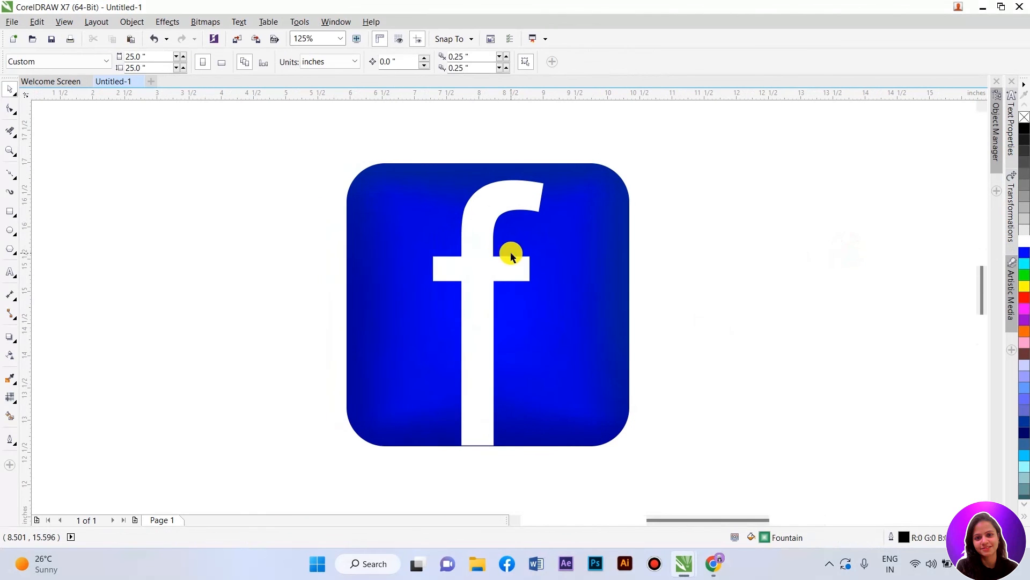
{"action": "left_click", "coordinate": [466, 237]}
{"action": "left_click", "coordinate": [700, 255]}
{"action": "left_click", "coordinate": [325, 139]}
{"action": "left_click_drag", "start_coordinate": [348, 171], "coordinate": [684, 472]}
{"action": "left_click", "coordinate": [740, 300]}
Step: Try to PowerClip the f inside the rounded square
{"action": "left_click", "coordinate": [477, 270]}
{"action": "right_click", "coordinate": [477, 271]}
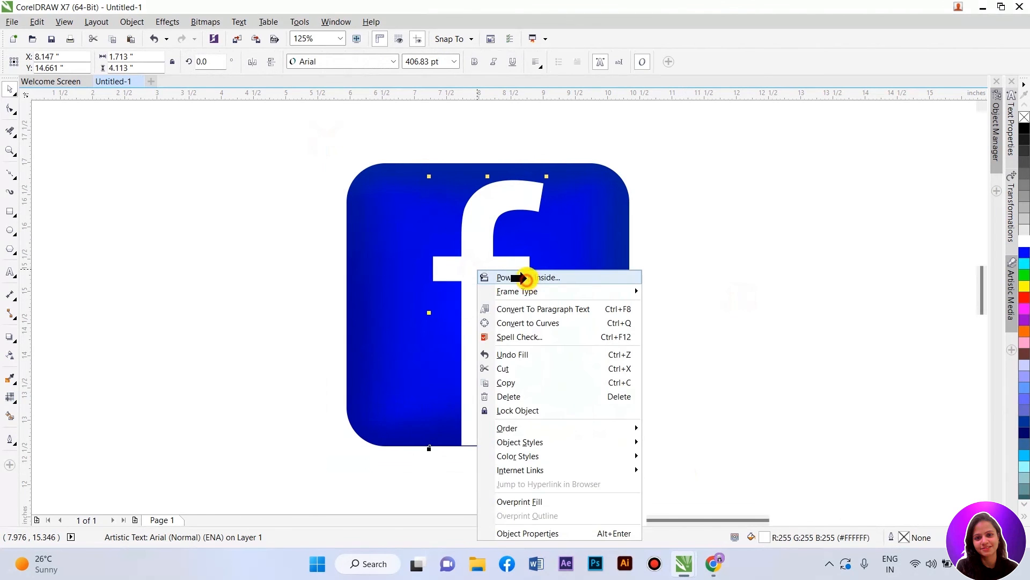
{"action": "left_click", "coordinate": [528, 283]}
{"action": "left_click", "coordinate": [604, 289]}
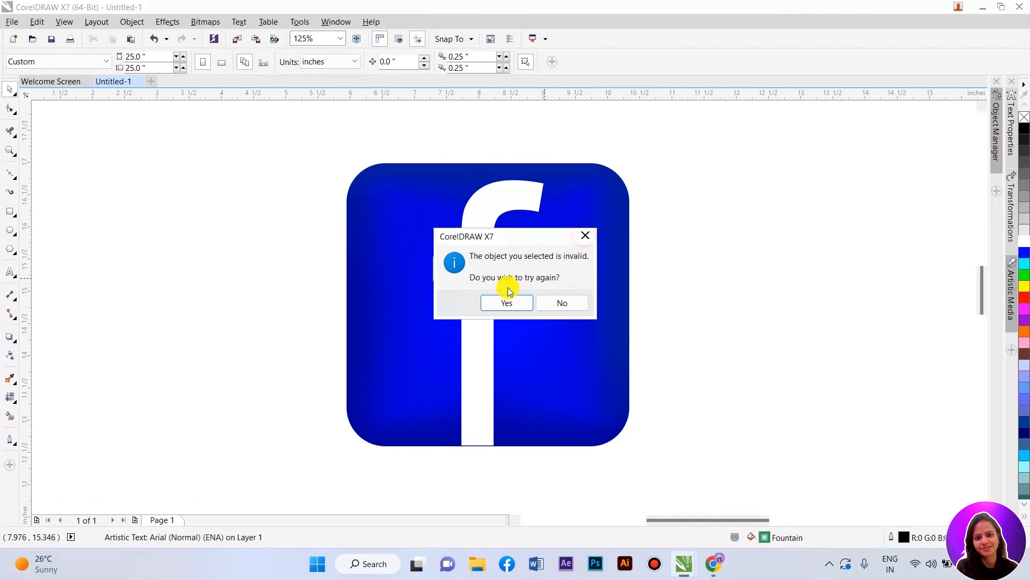
{"action": "left_click", "coordinate": [564, 304]}
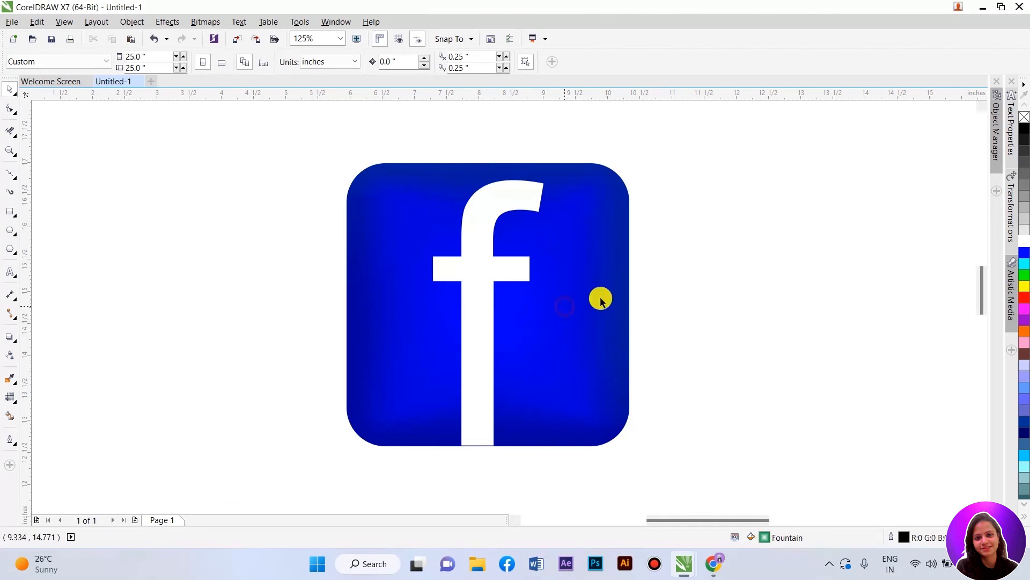
Step: Zoom in to examine the finished icon
{"action": "left_click", "coordinate": [10, 150]}
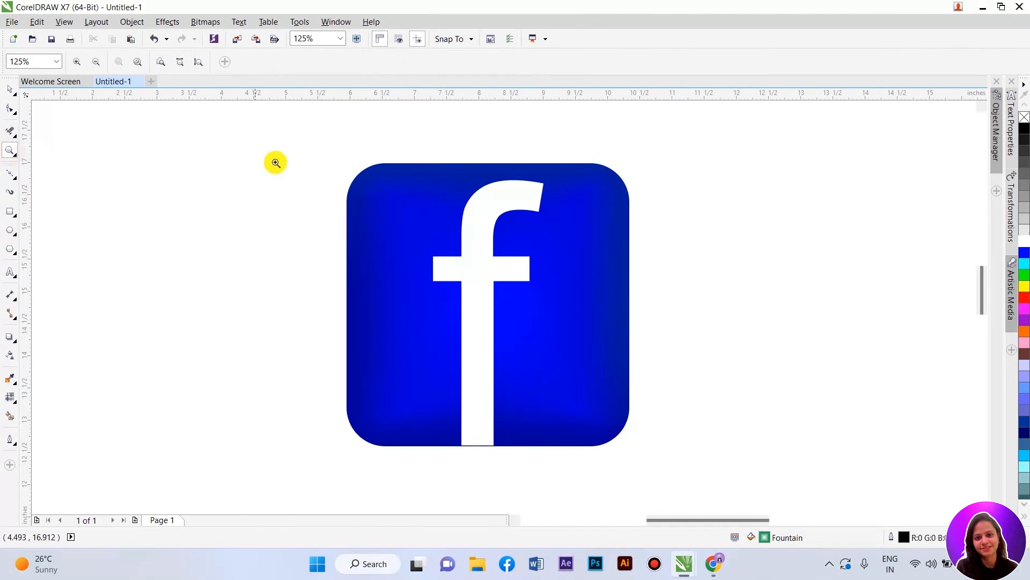
{"action": "left_click_drag", "start_coordinate": [327, 149], "coordinate": [651, 462]}
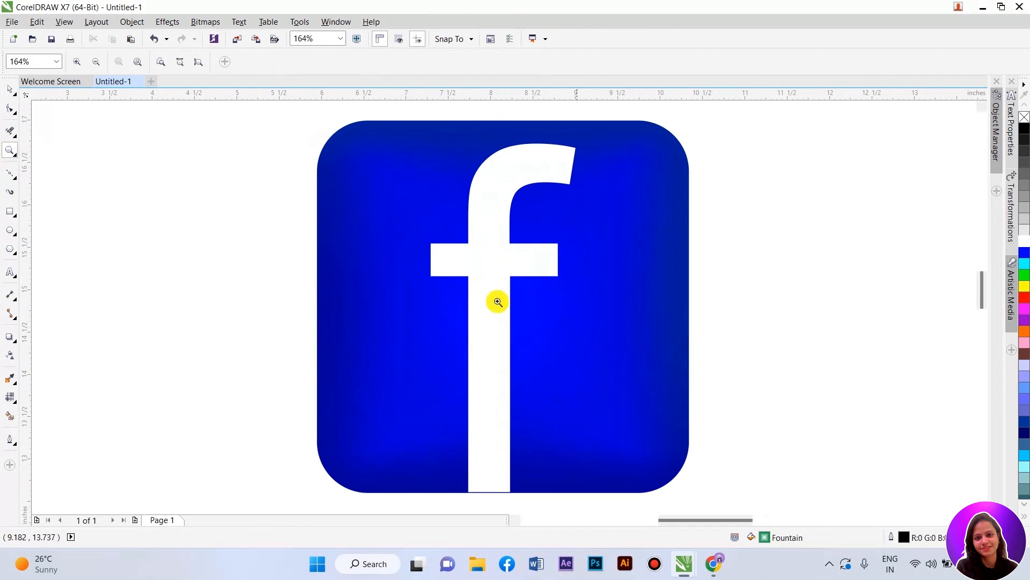
{"action": "left_click", "coordinate": [129, 21]}
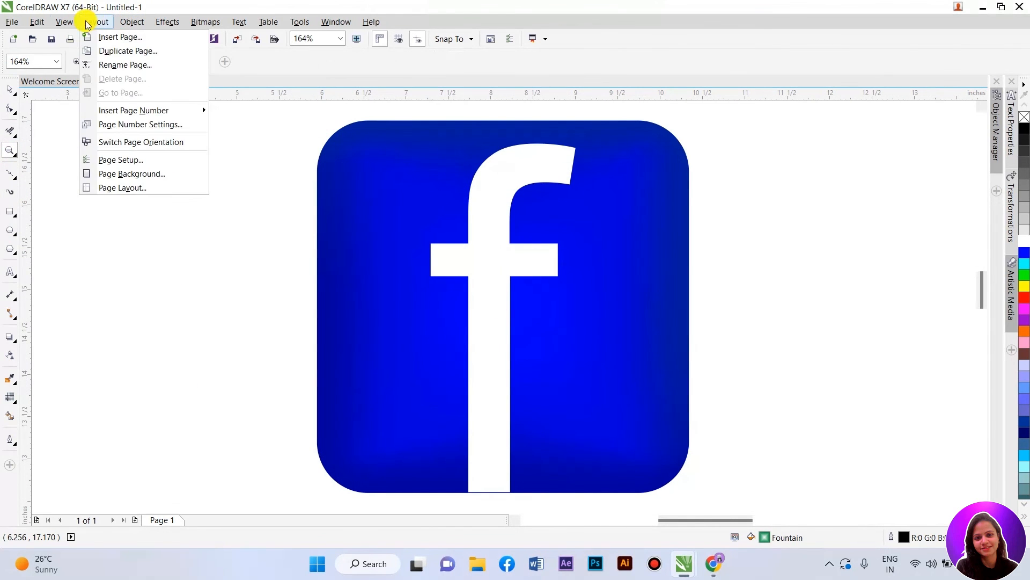
{"action": "left_click", "coordinate": [76, 170]}
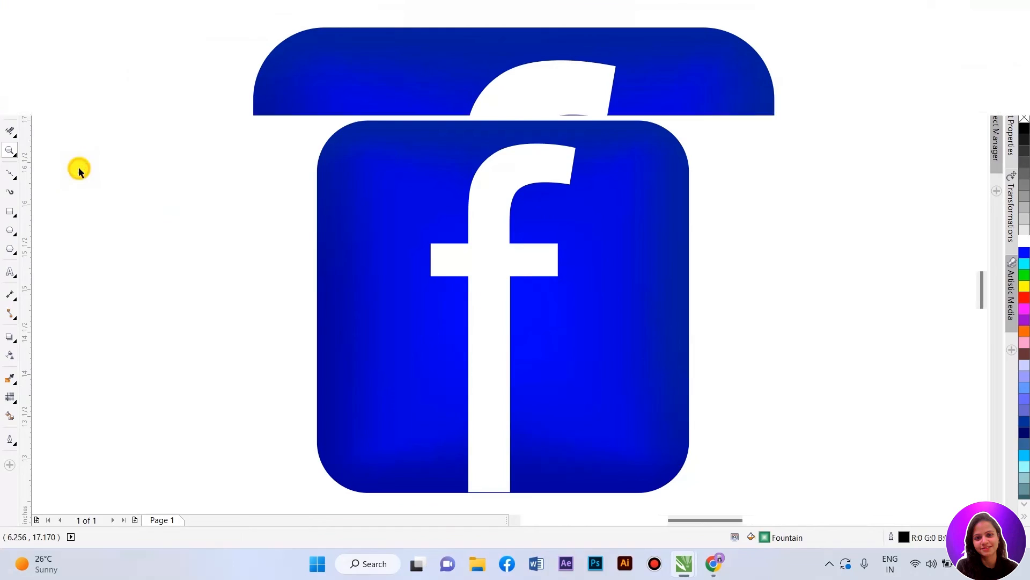
{"action": "left_click", "coordinate": [120, 404]}
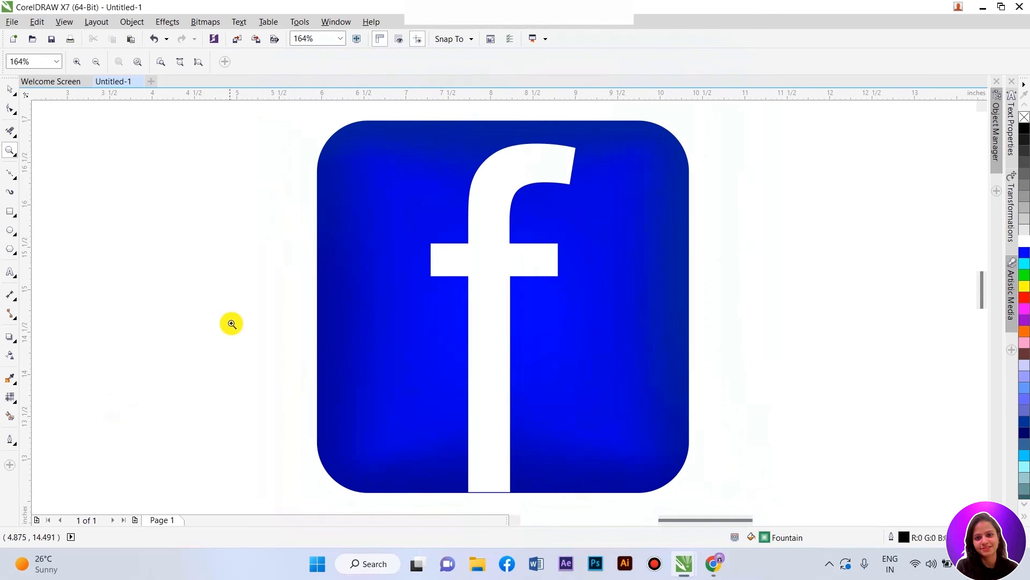